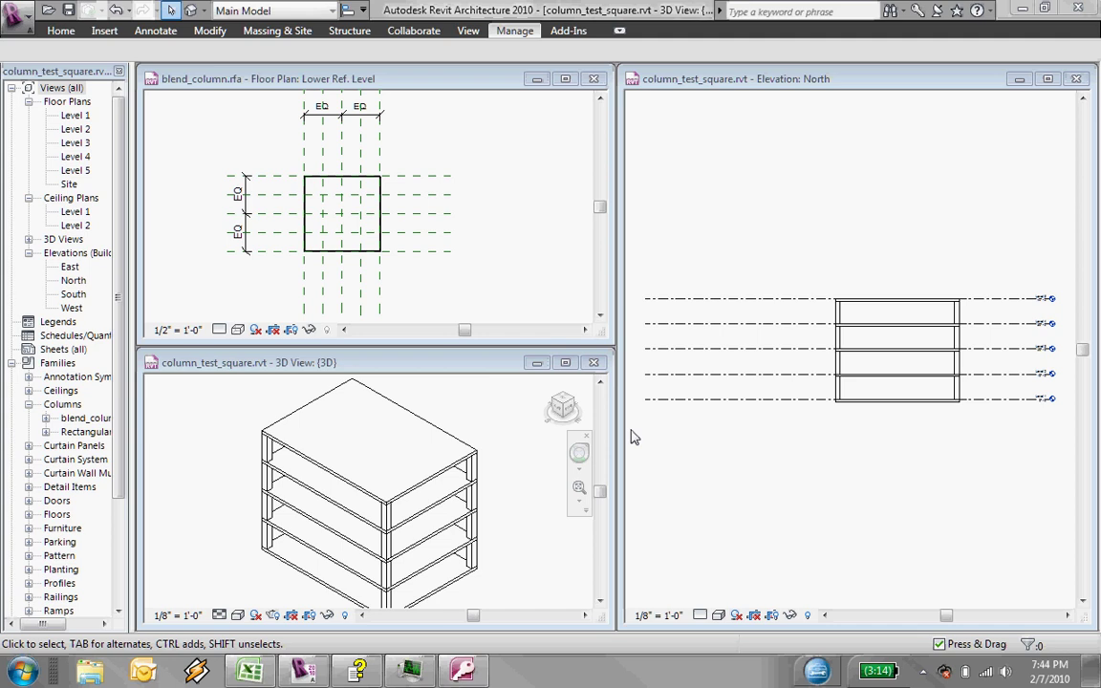
# Step: From the project's 3D view, inspect the Bottom_Depth parameter in the Project Parameters list
pyautogui.click(416, 369)
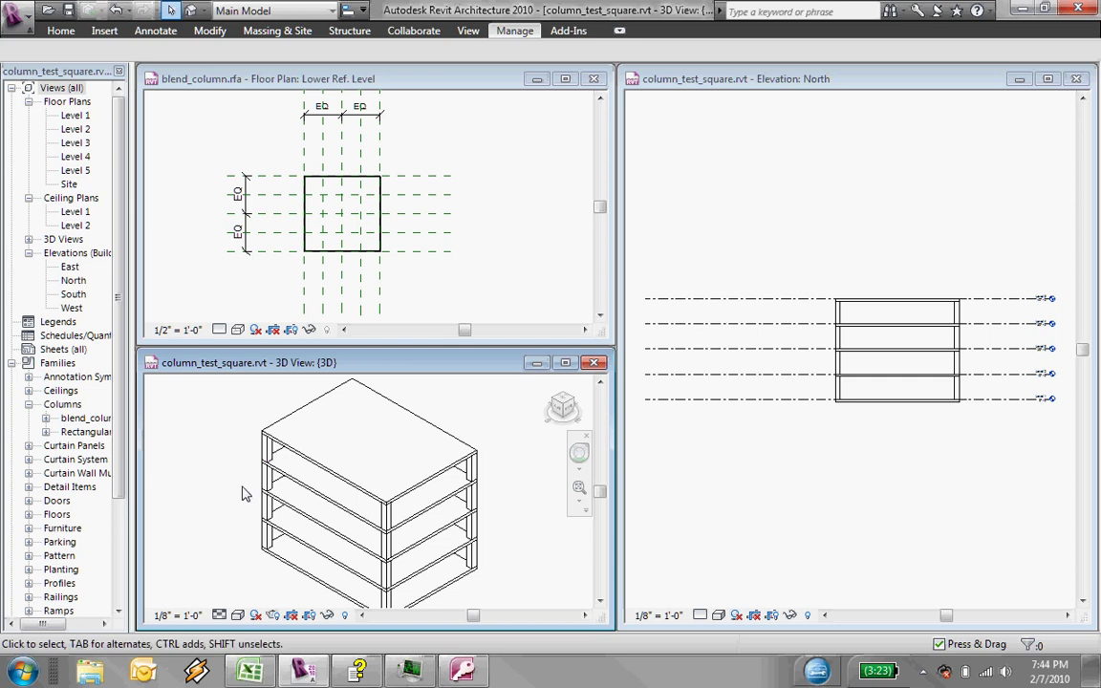
pyautogui.click(401, 177)
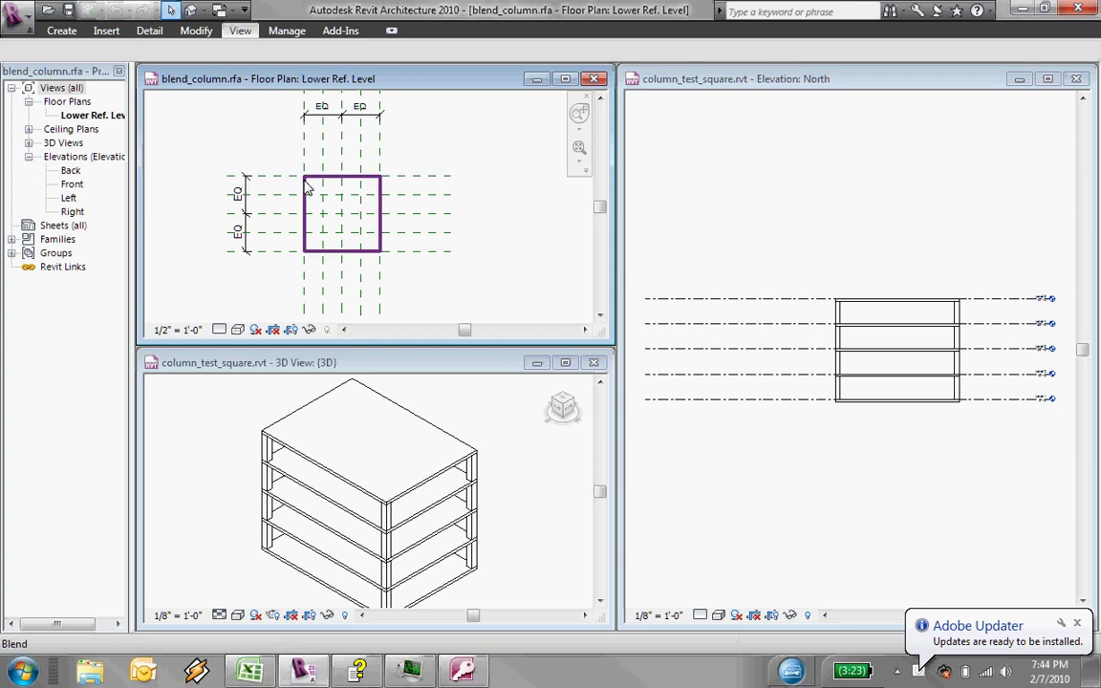
pyautogui.click(423, 364)
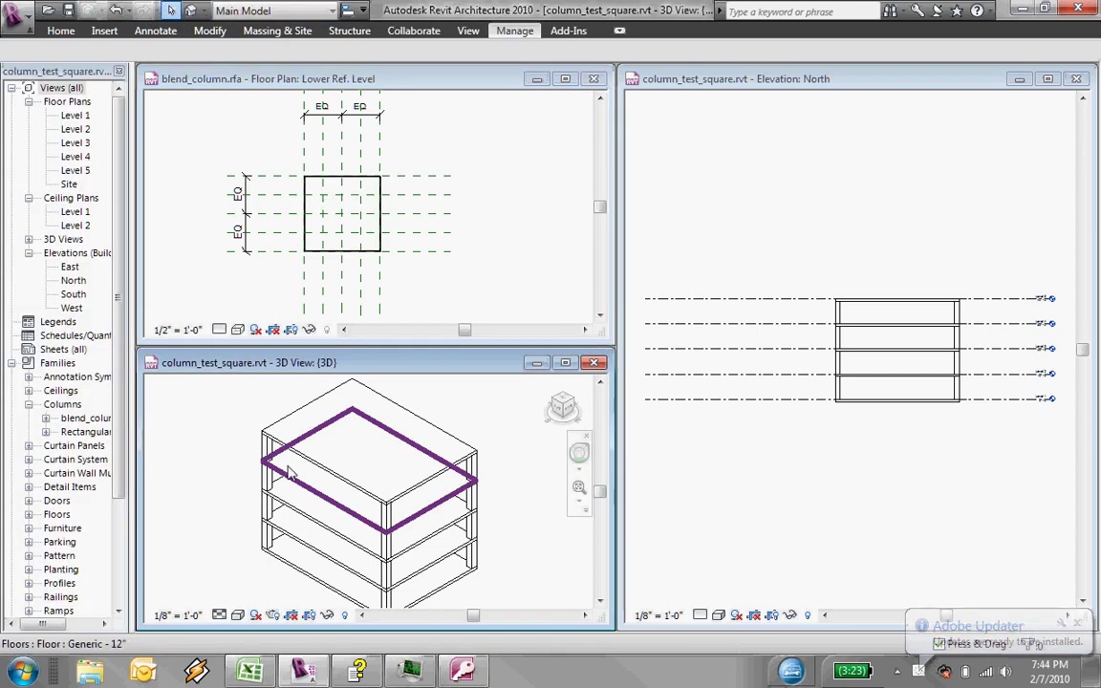
pyautogui.click(513, 32)
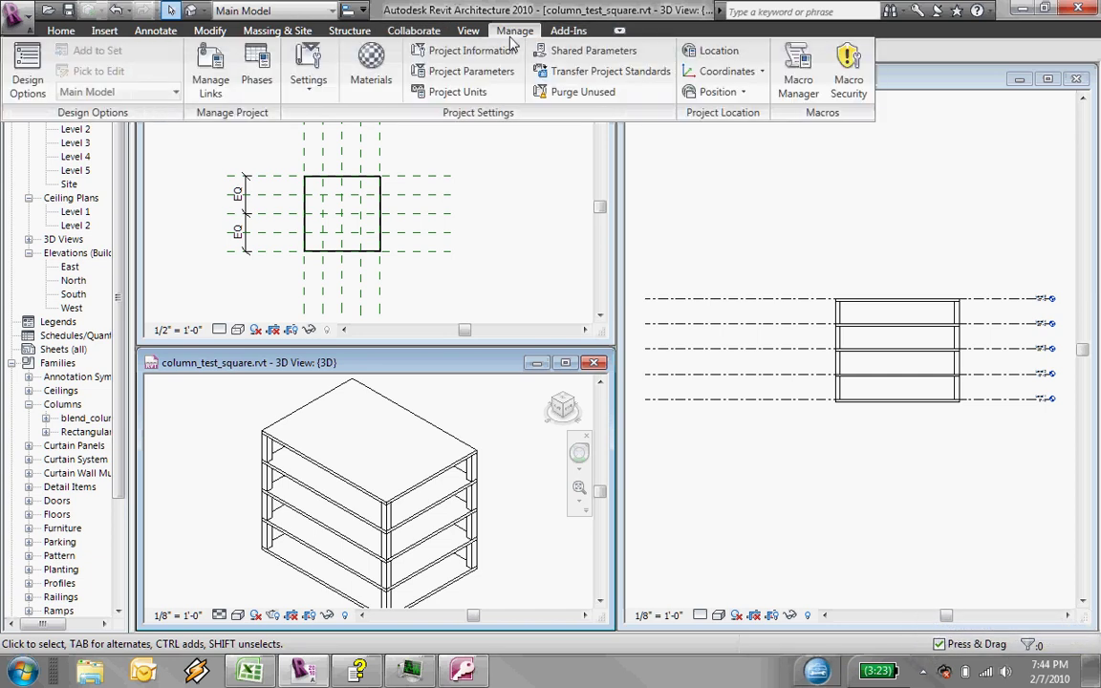
pyautogui.click(471, 73)
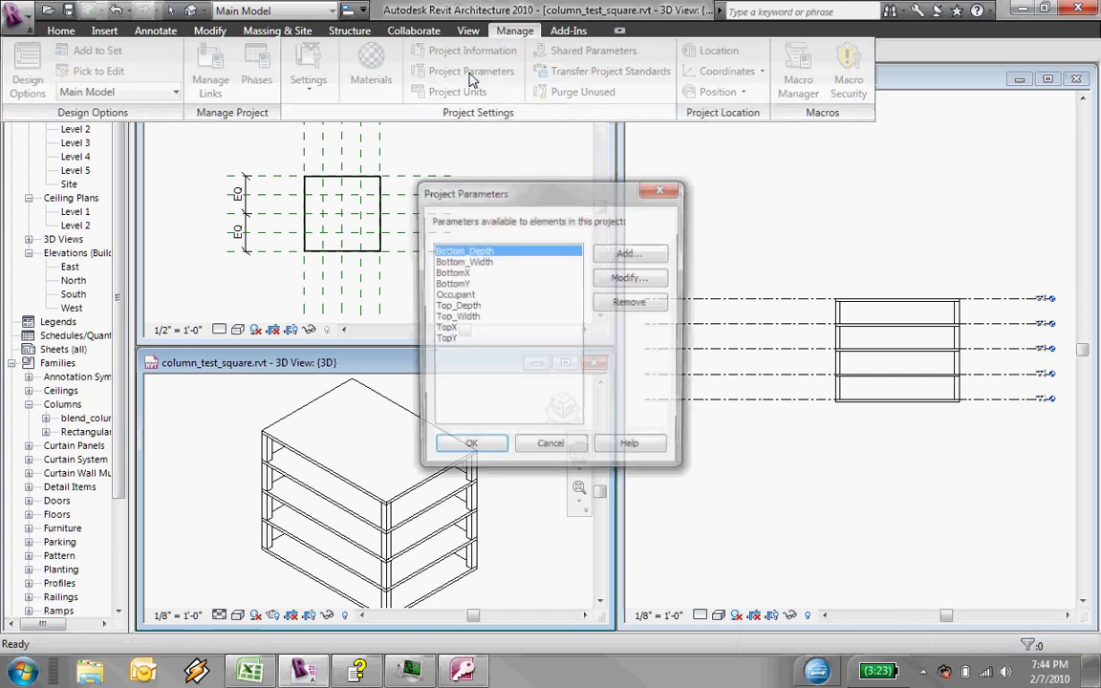
pyautogui.moveTo(487, 200); pyautogui.dragTo(512, 189)
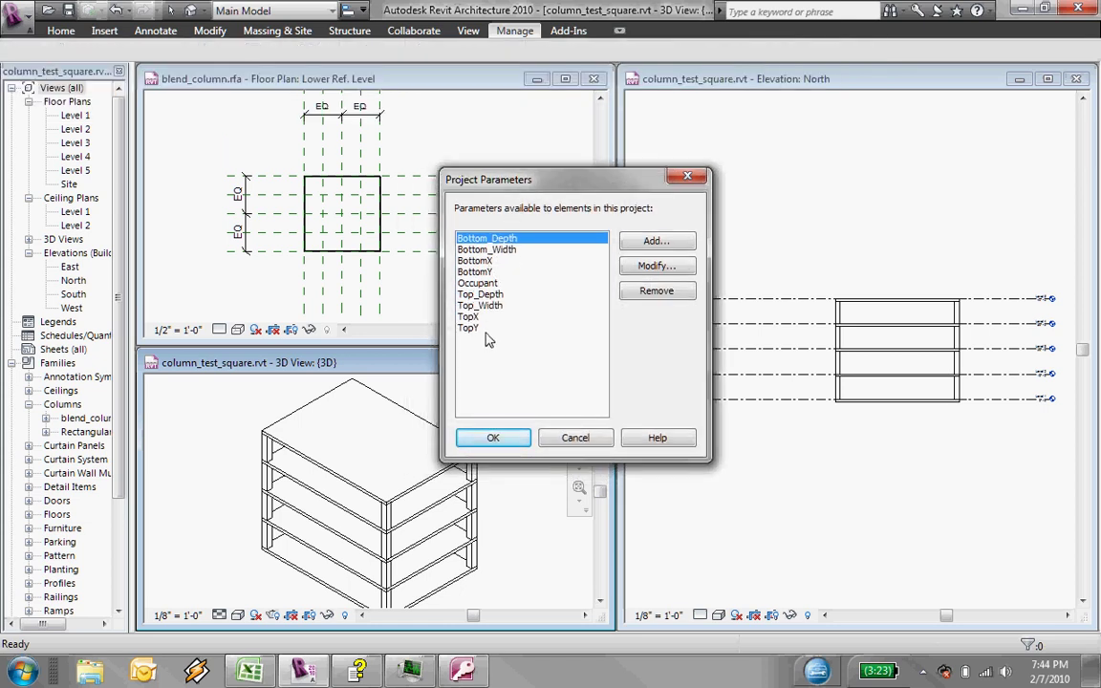
pyautogui.click(631, 271)
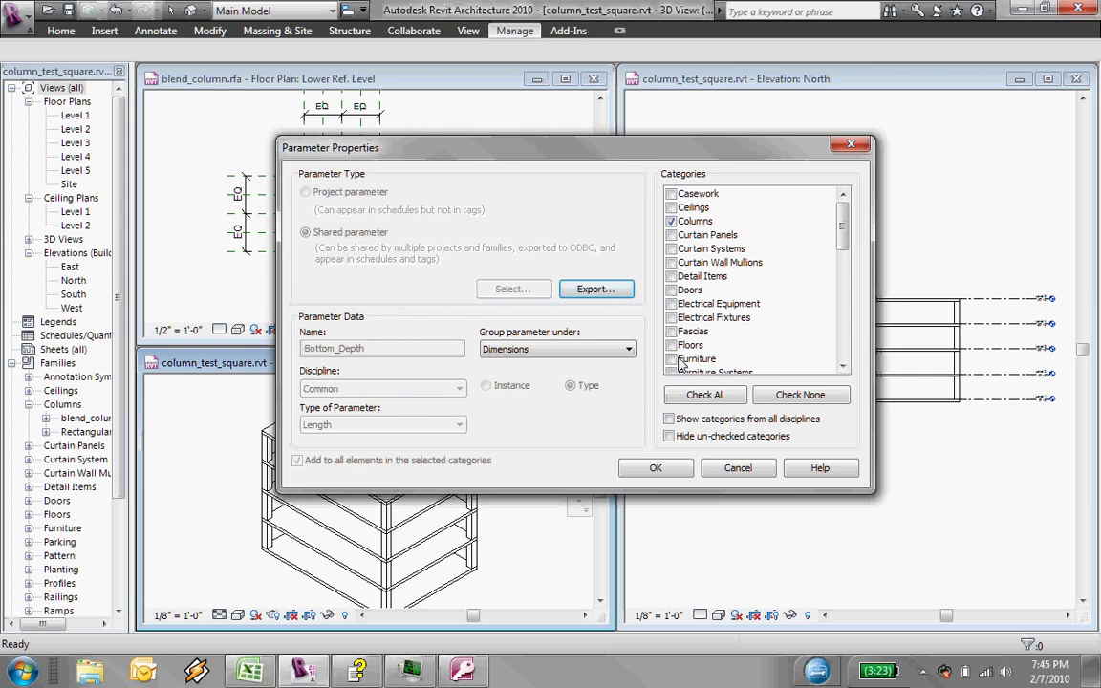
pyautogui.click(656, 468)
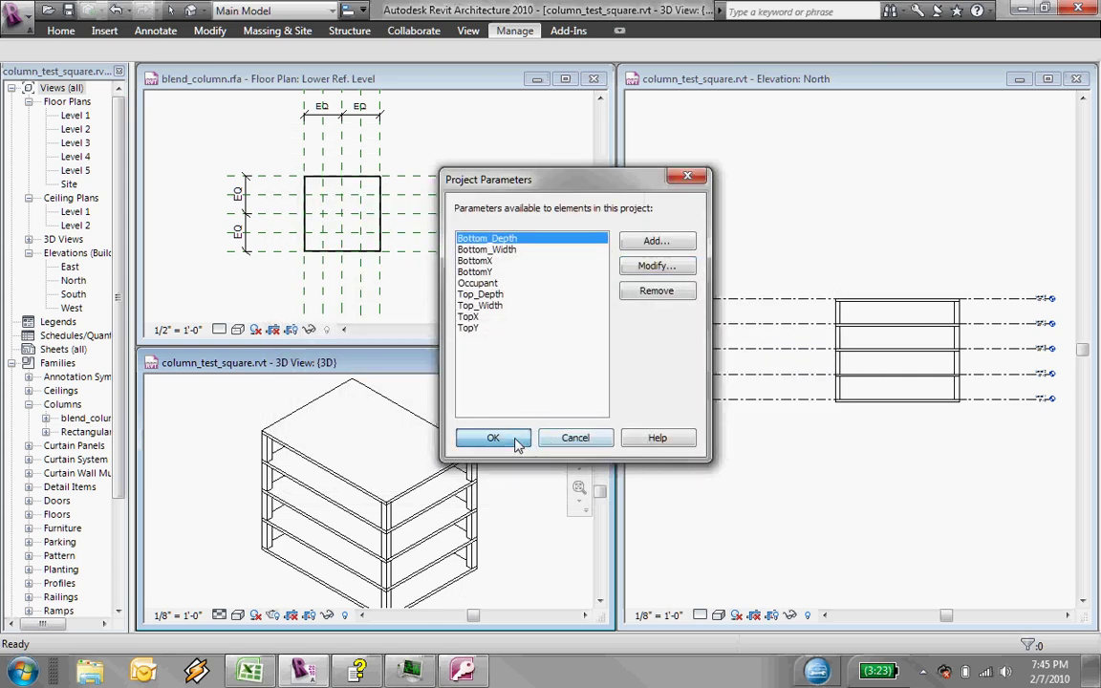
pyautogui.click(493, 572)
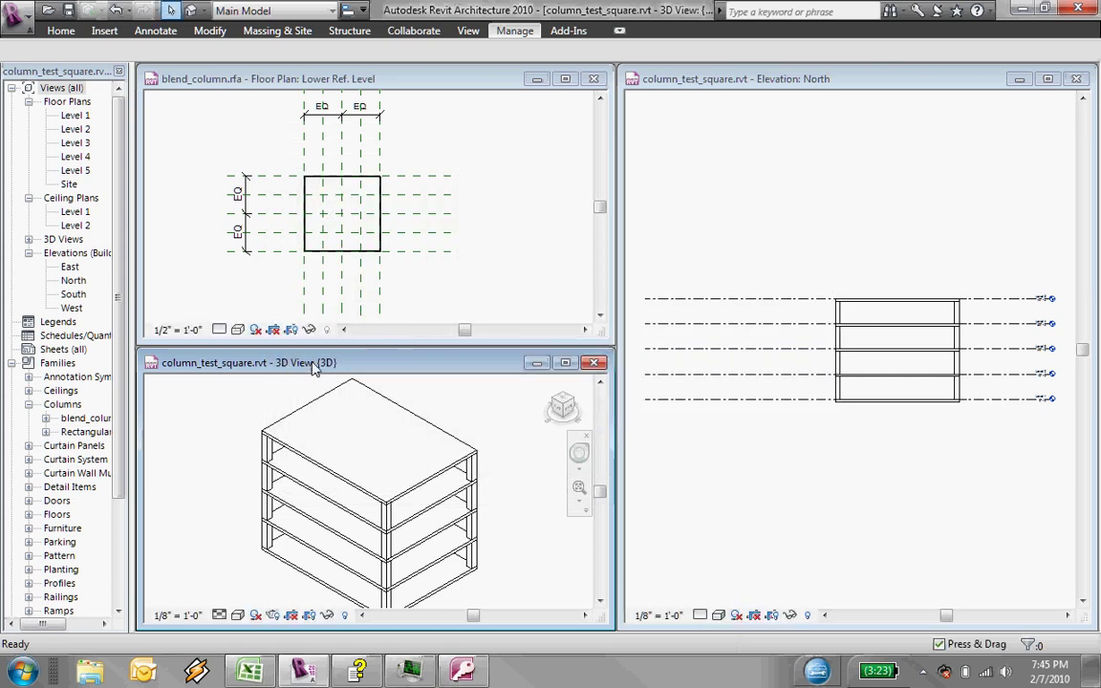
# Step: Export the model data with Revit DB Link to the Column_test ODBC database
pyautogui.click(566, 31)
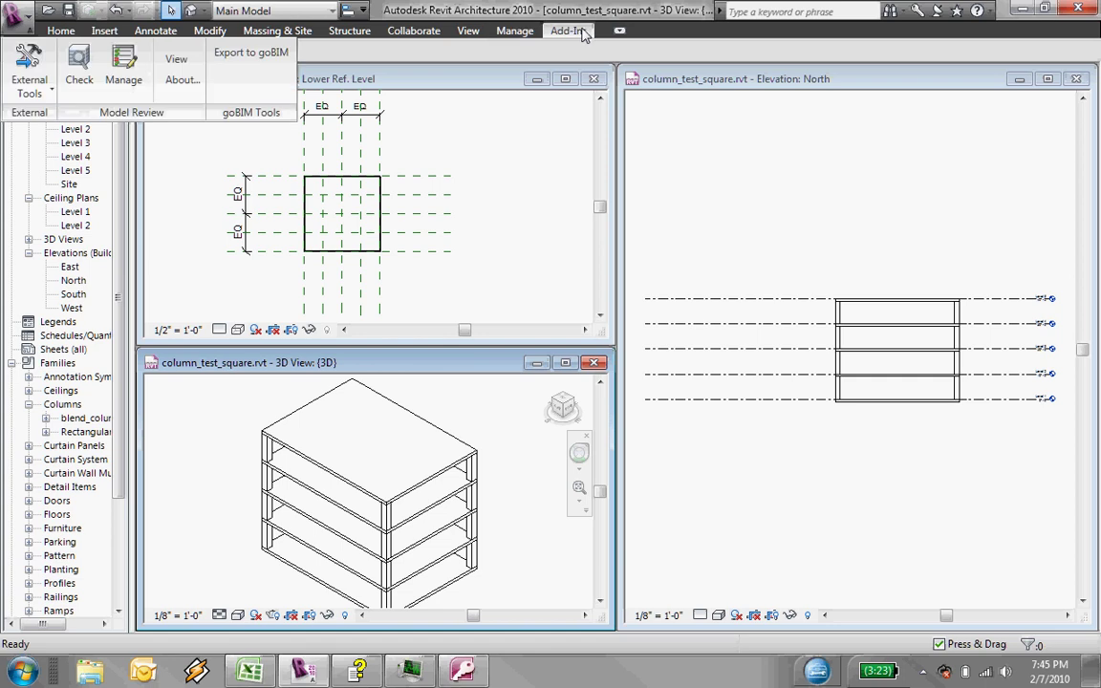
pyautogui.click(50, 86)
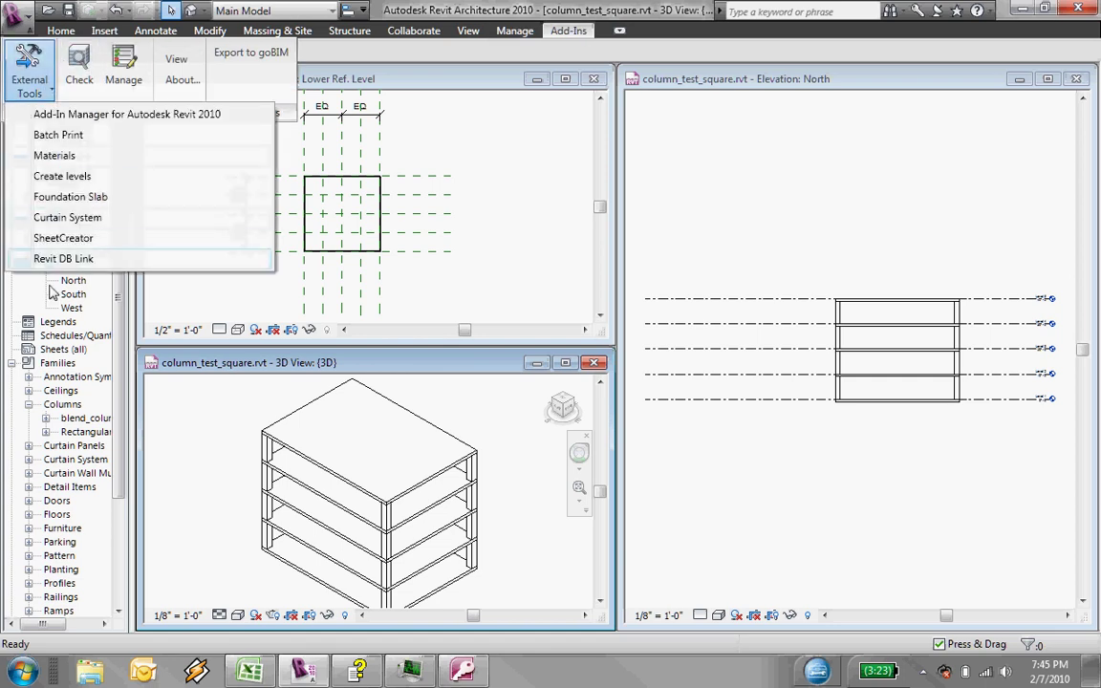
pyautogui.click(70, 259)
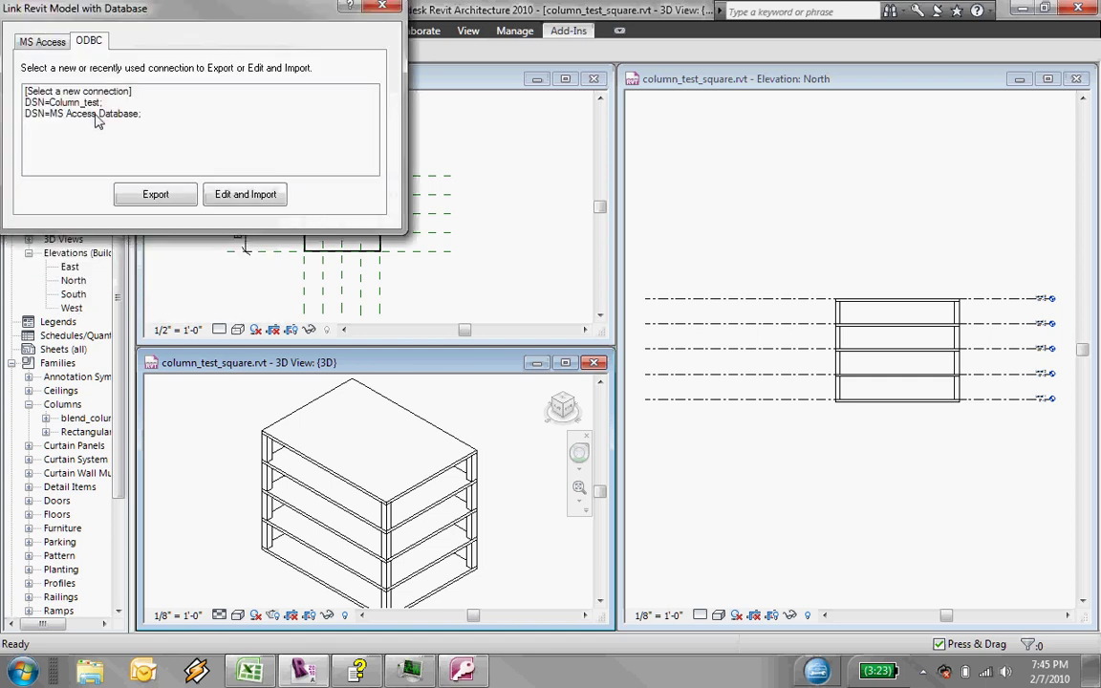
pyautogui.click(73, 101)
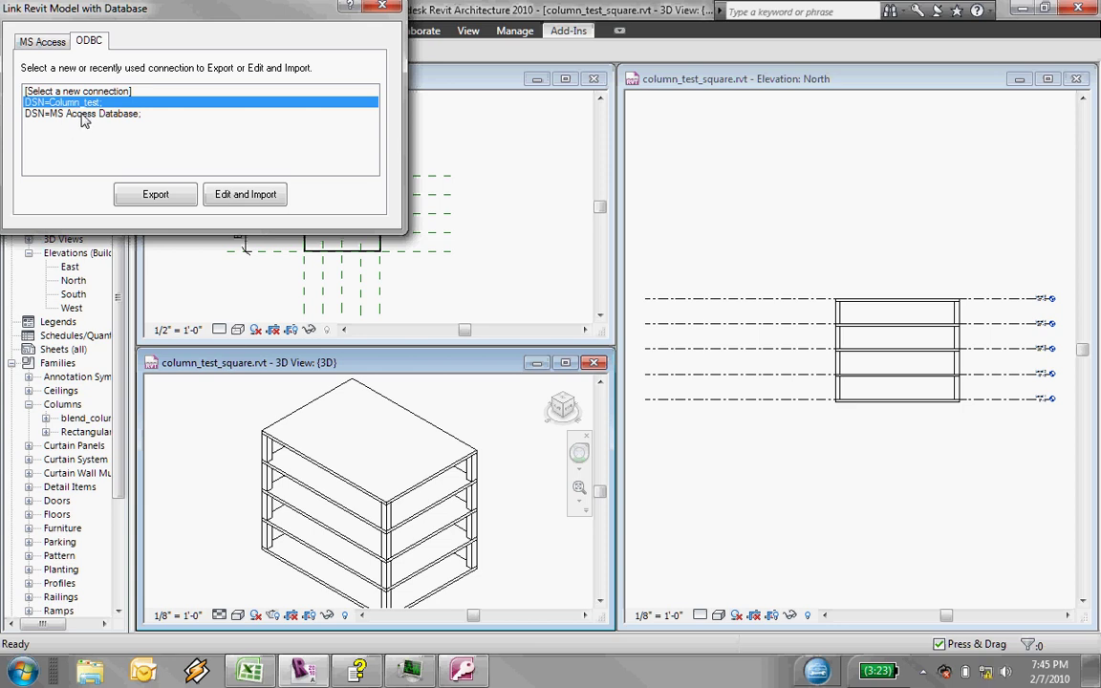
pyautogui.click(153, 196)
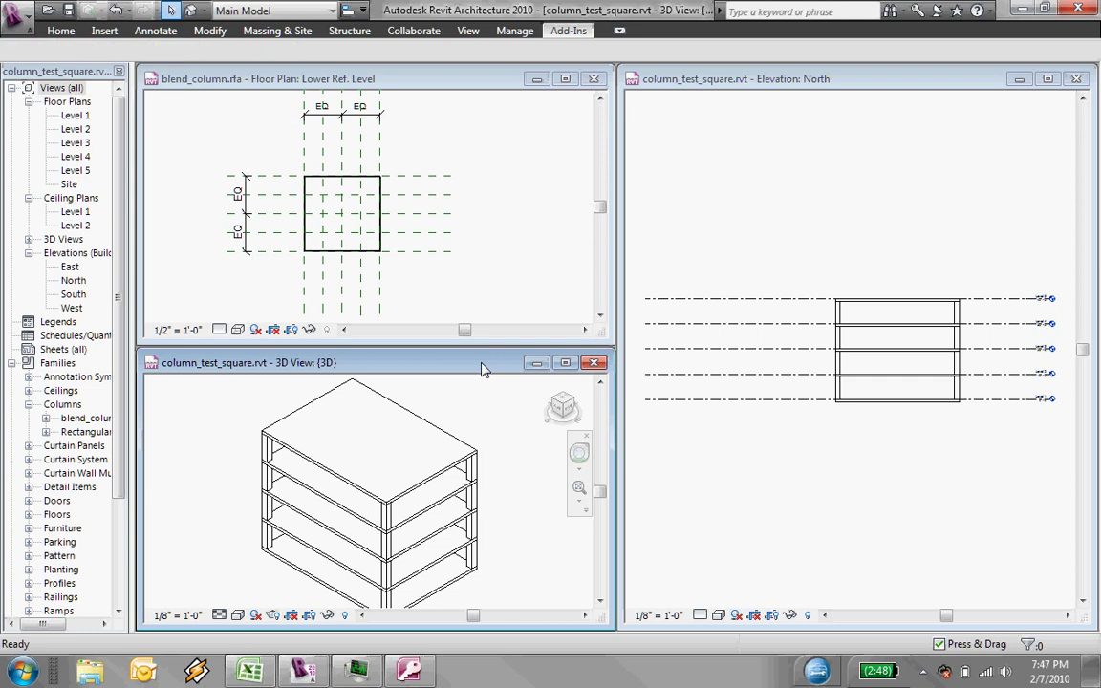
pyautogui.moveTo(418, 679)
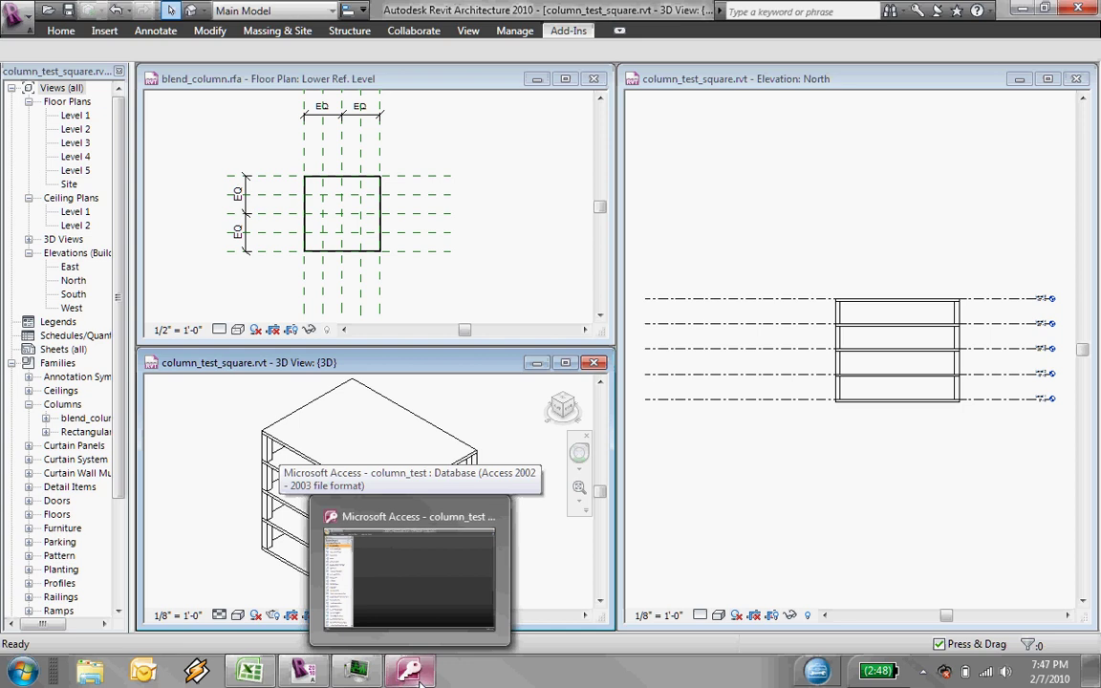
# Step: Bring the column_test Access database forward and browse its tables, such as PipeFittings and PipeFittingTypes
pyautogui.click(419, 677)
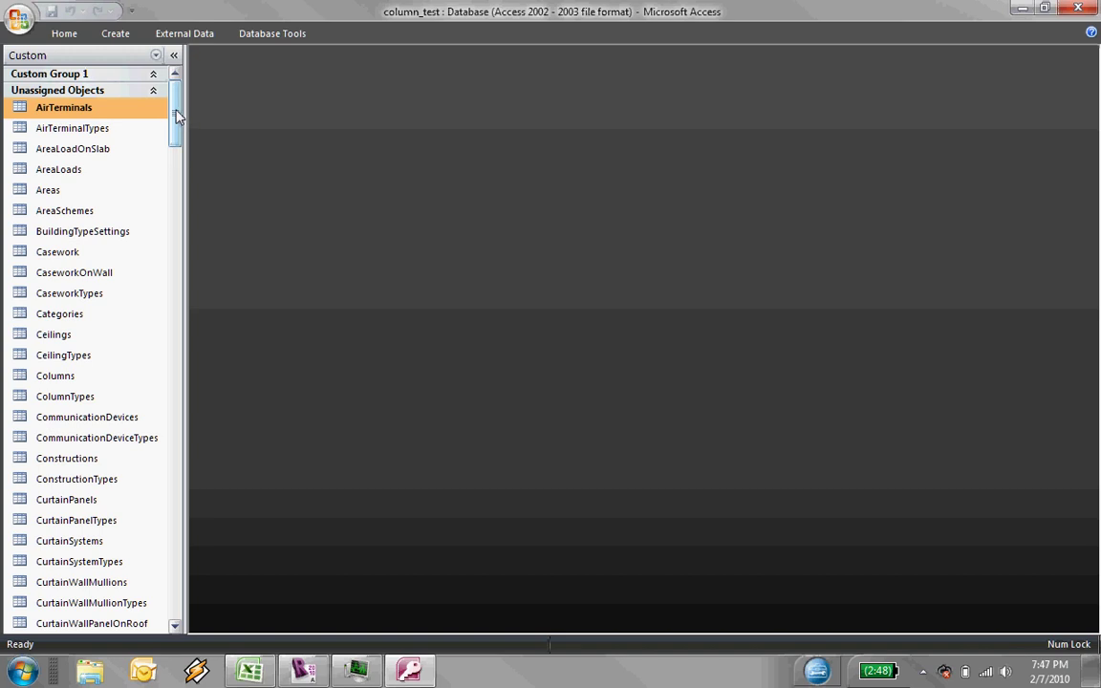
pyautogui.moveTo(175, 129); pyautogui.dragTo(183, 387)
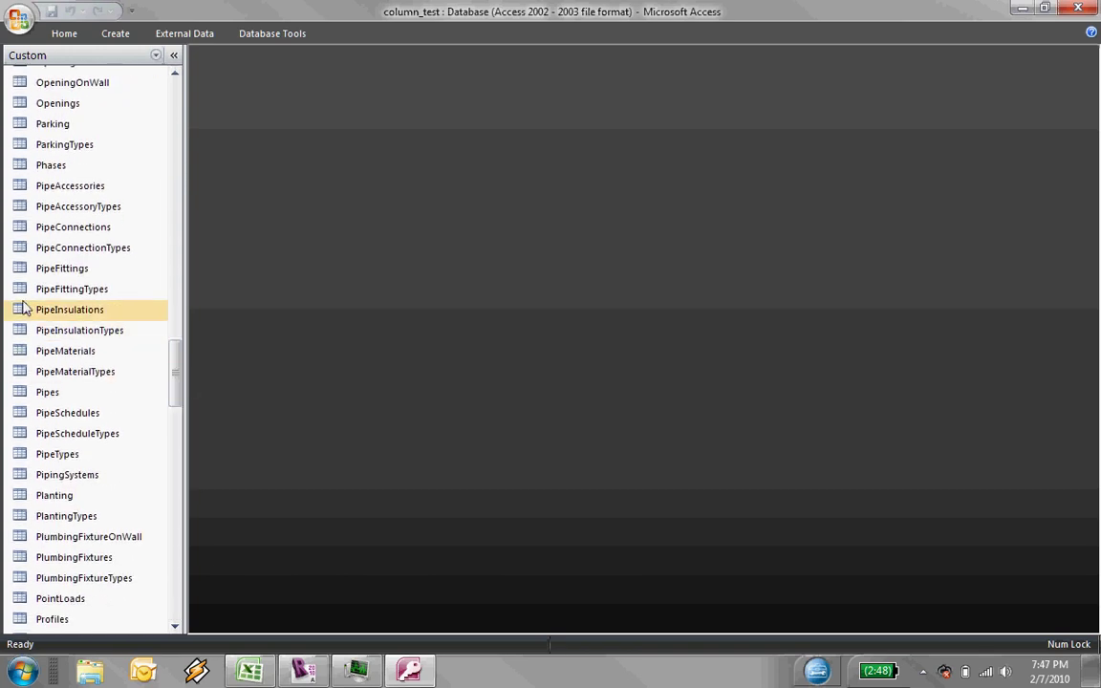
pyautogui.click(58, 270)
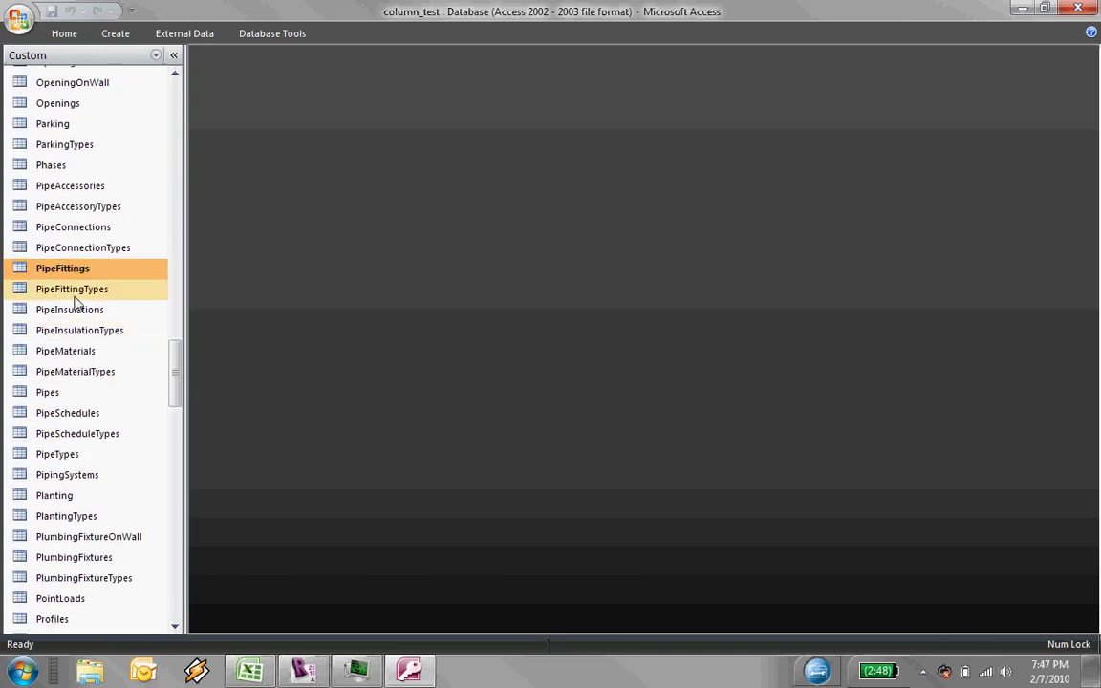
pyautogui.click(72, 292)
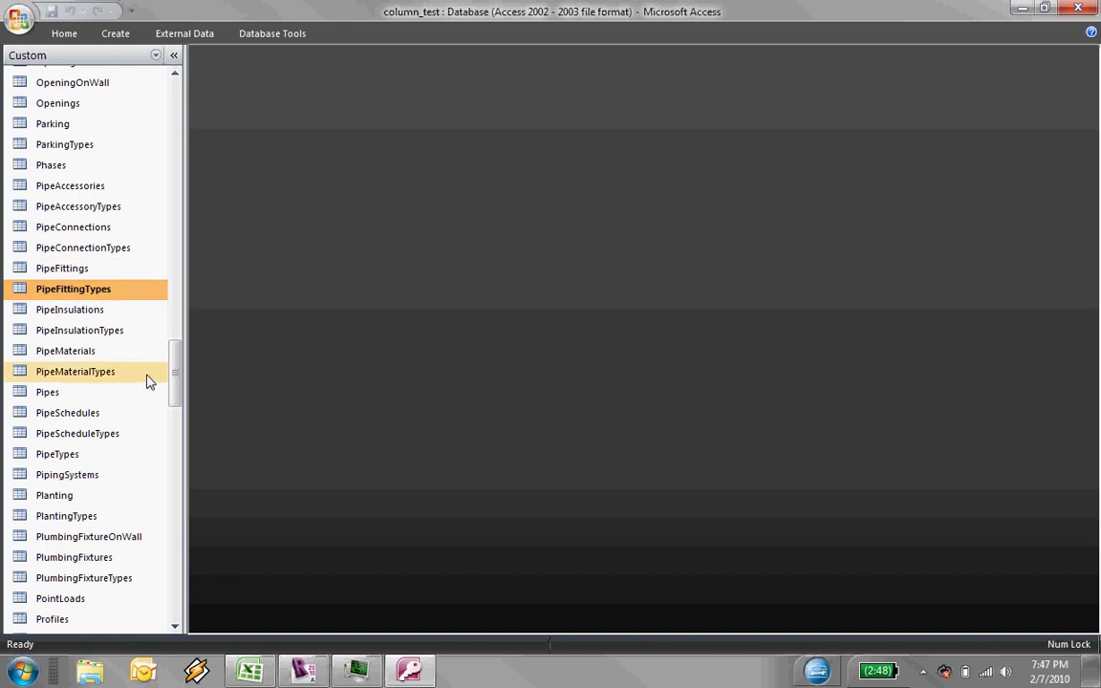
pyautogui.moveTo(178, 374); pyautogui.dragTo(159, 128)
# Step: Open the Columns and ColumnTypes tables, widening the TopY and TopX columns to show their values
pyautogui.click(74, 175)
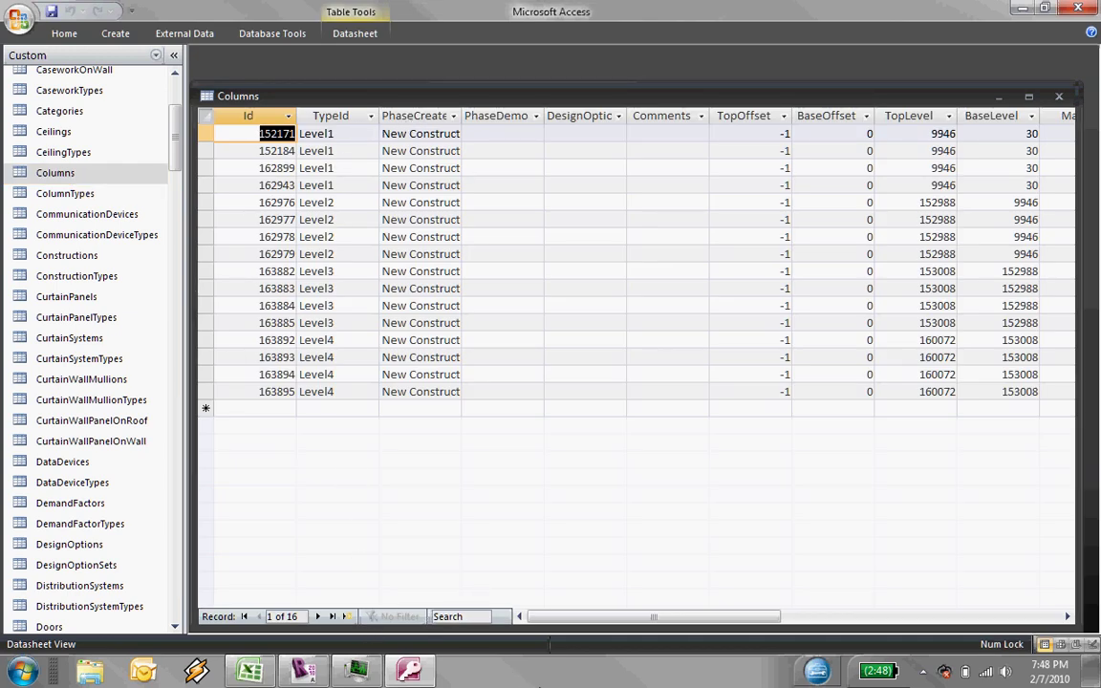
pyautogui.moveTo(559, 621); pyautogui.dragTo(592, 622)
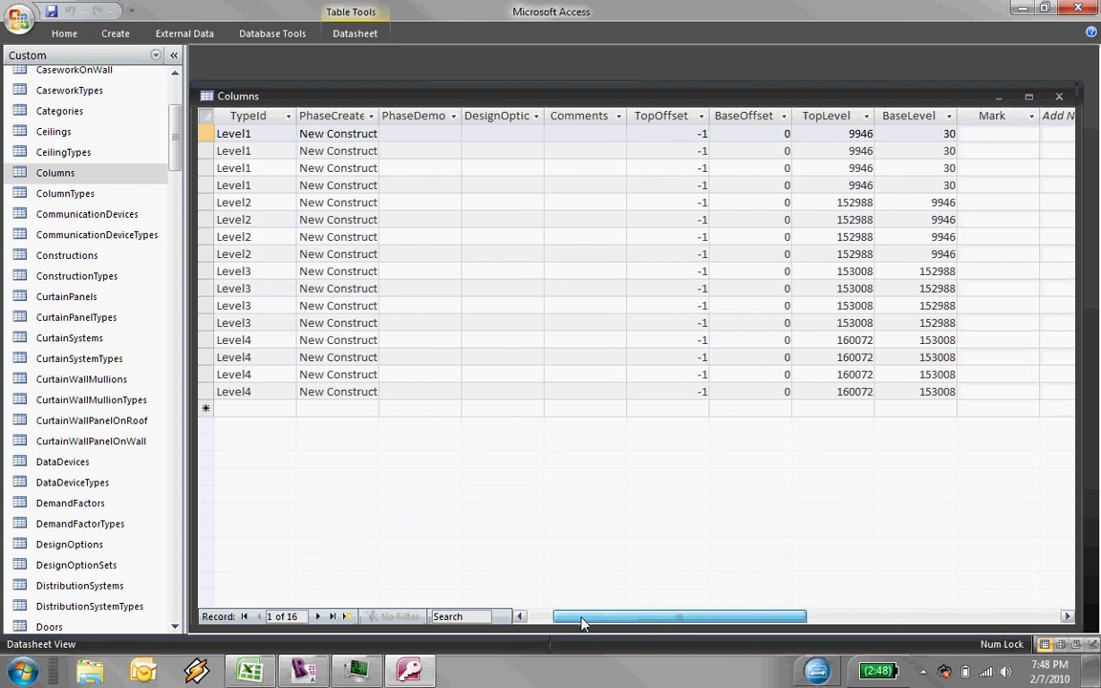
pyautogui.doubleClick(83, 195)
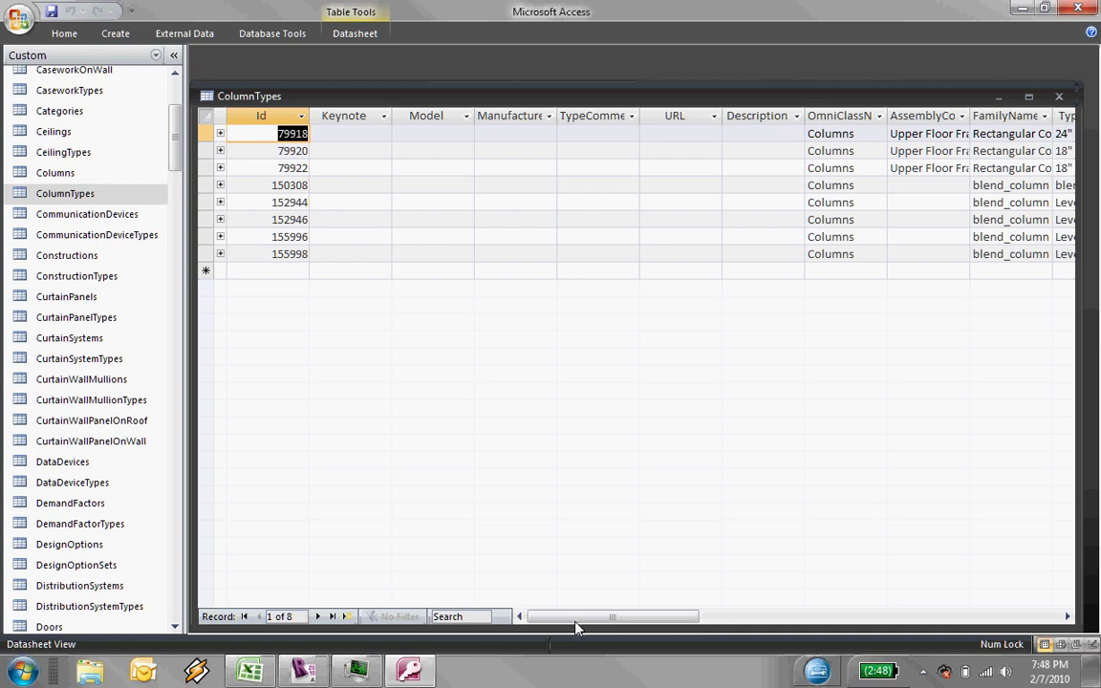
pyautogui.moveTo(575, 621); pyautogui.dragTo(747, 620)
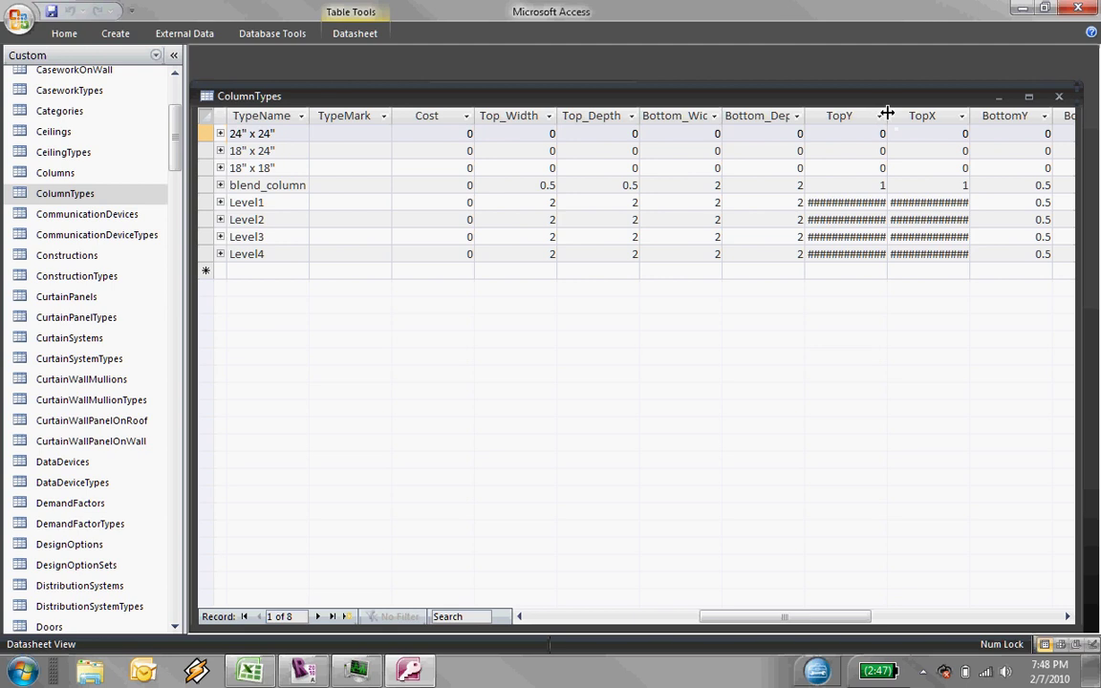
pyautogui.moveTo(887, 117); pyautogui.dragTo(920, 116)
pyautogui.moveTo(1007, 112); pyautogui.dragTo(1029, 116)
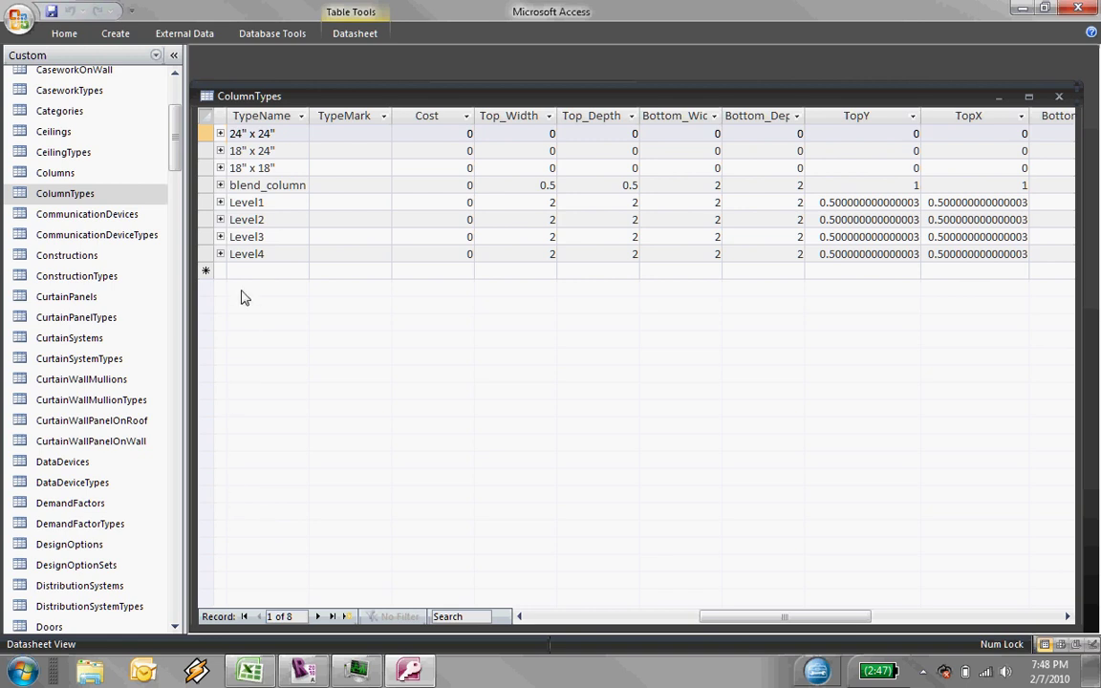
pyautogui.click(249, 672)
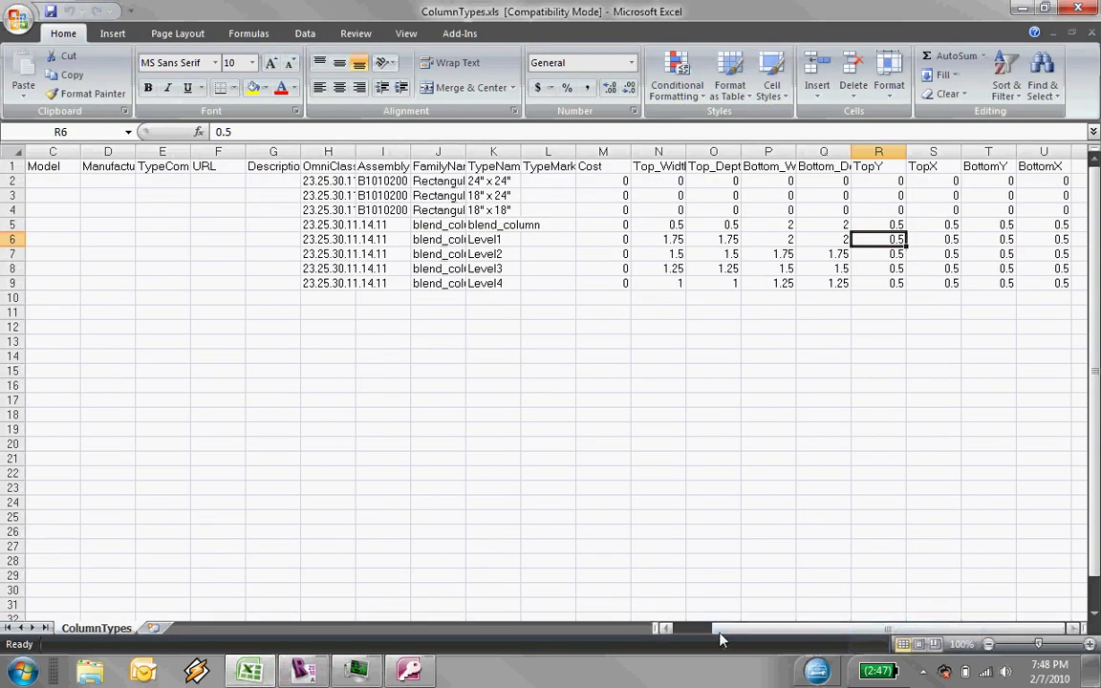
pyautogui.moveTo(719, 633); pyautogui.dragTo(770, 634)
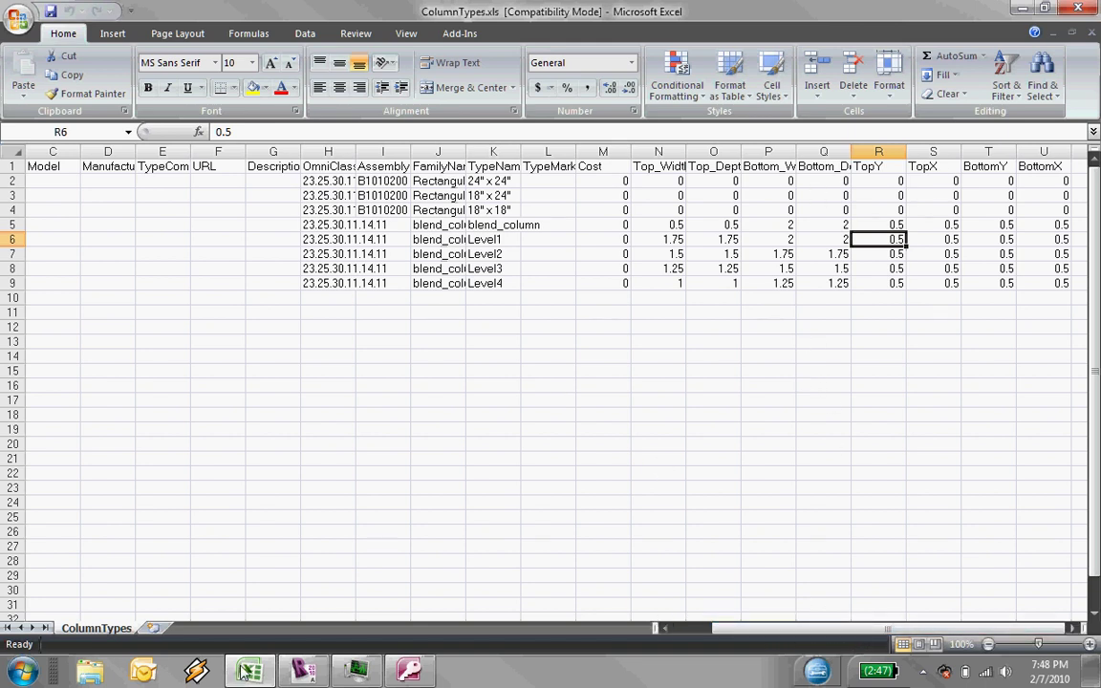
pyautogui.hotkey('alt', 'Tab')
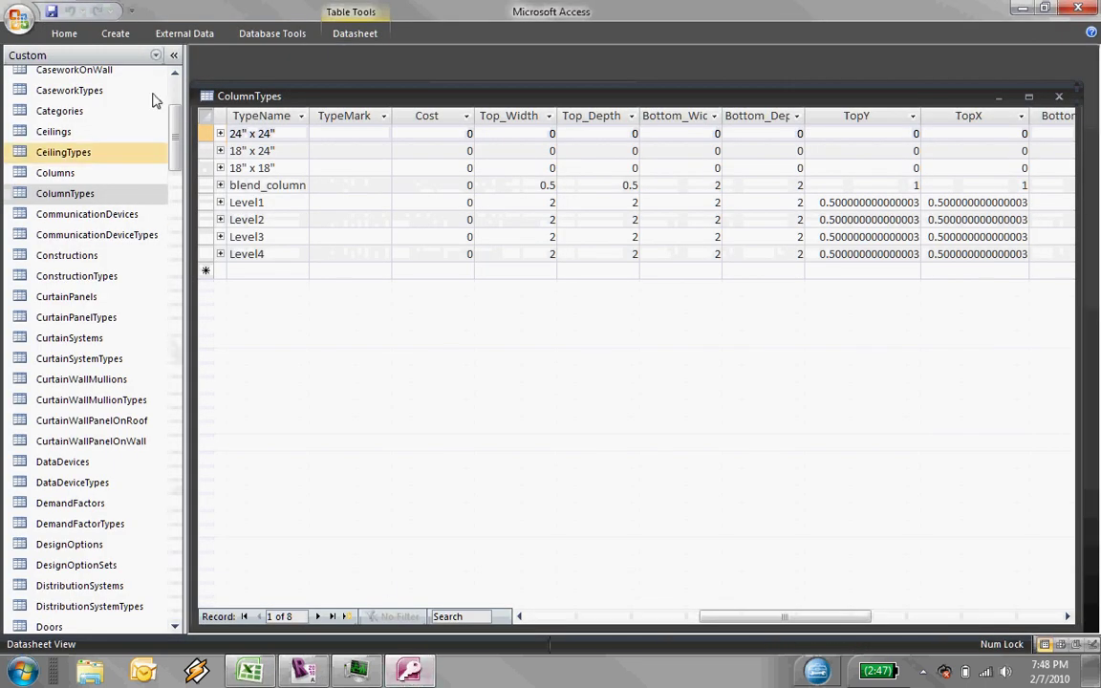
# Step: Check the ColumnTypes_Excel linked table against the spreadsheet, then select the ColumnTypes_Update query
pyautogui.moveTo(175, 143); pyautogui.dragTo(177, 579)
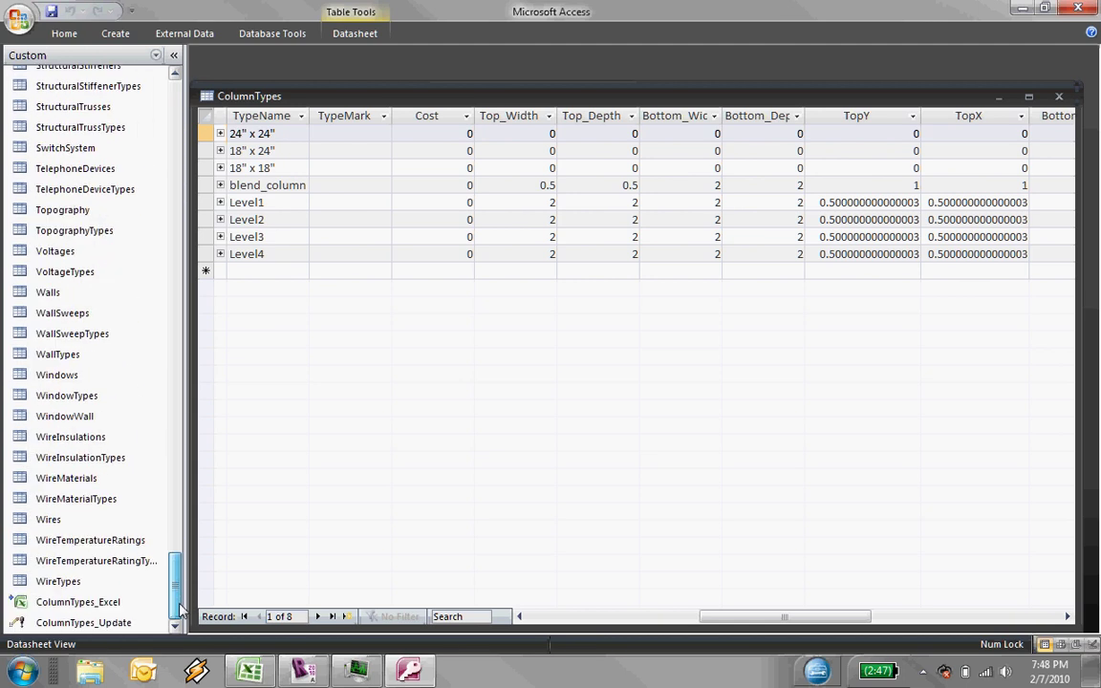
pyautogui.click(65, 603)
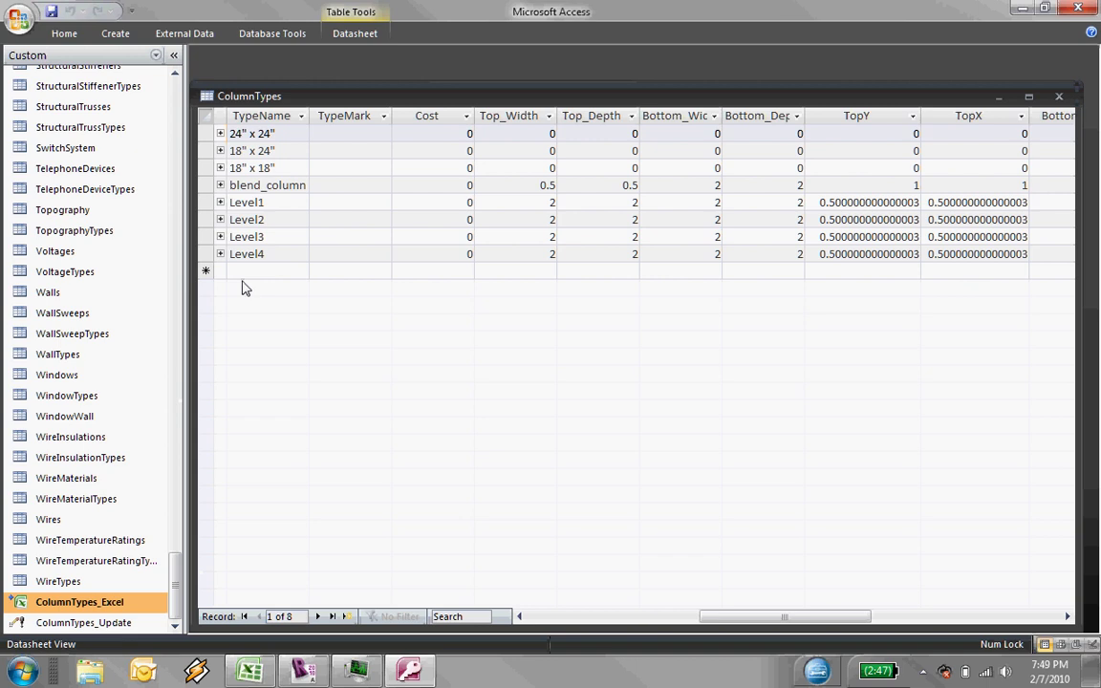
pyautogui.click(247, 673)
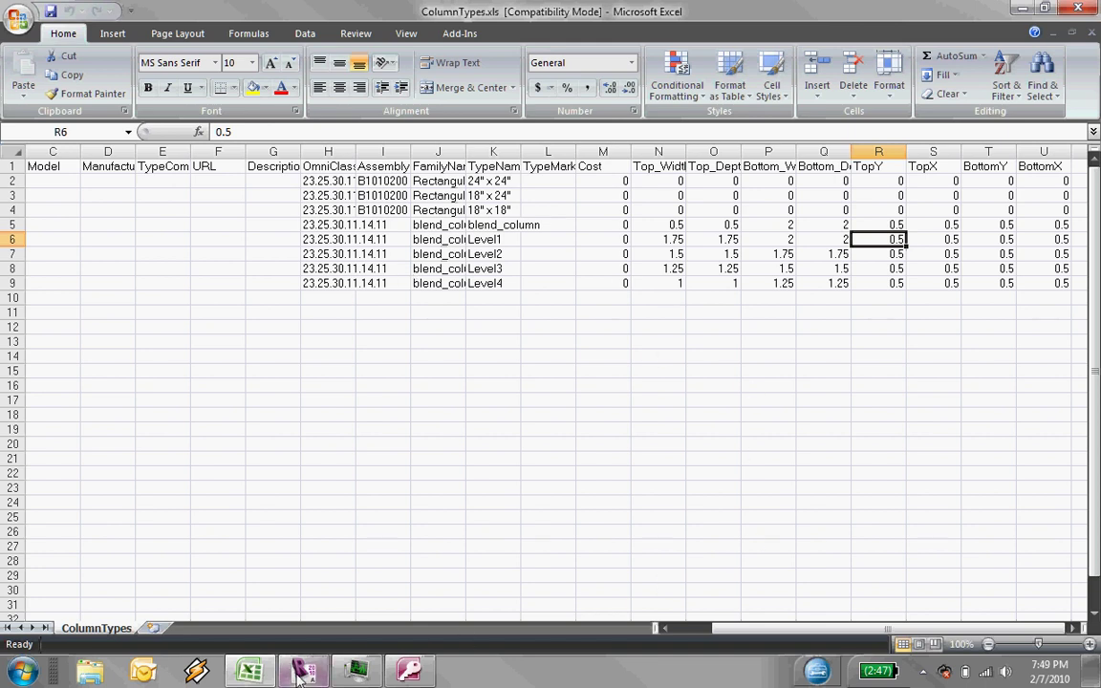
pyautogui.click(381, 674)
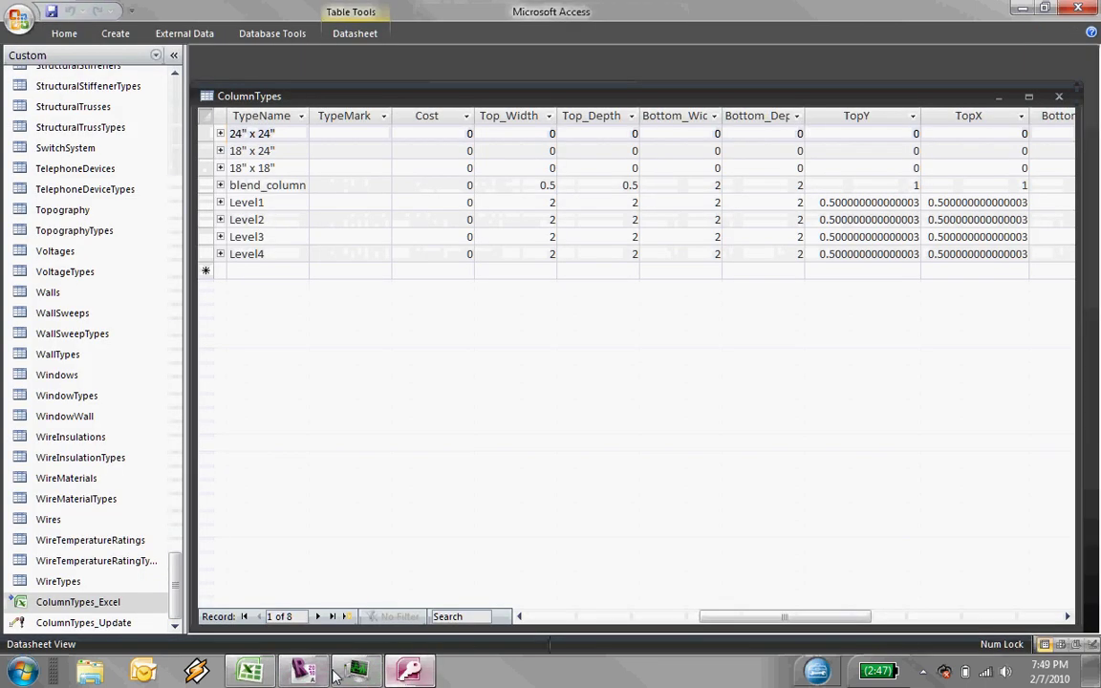
pyautogui.click(75, 623)
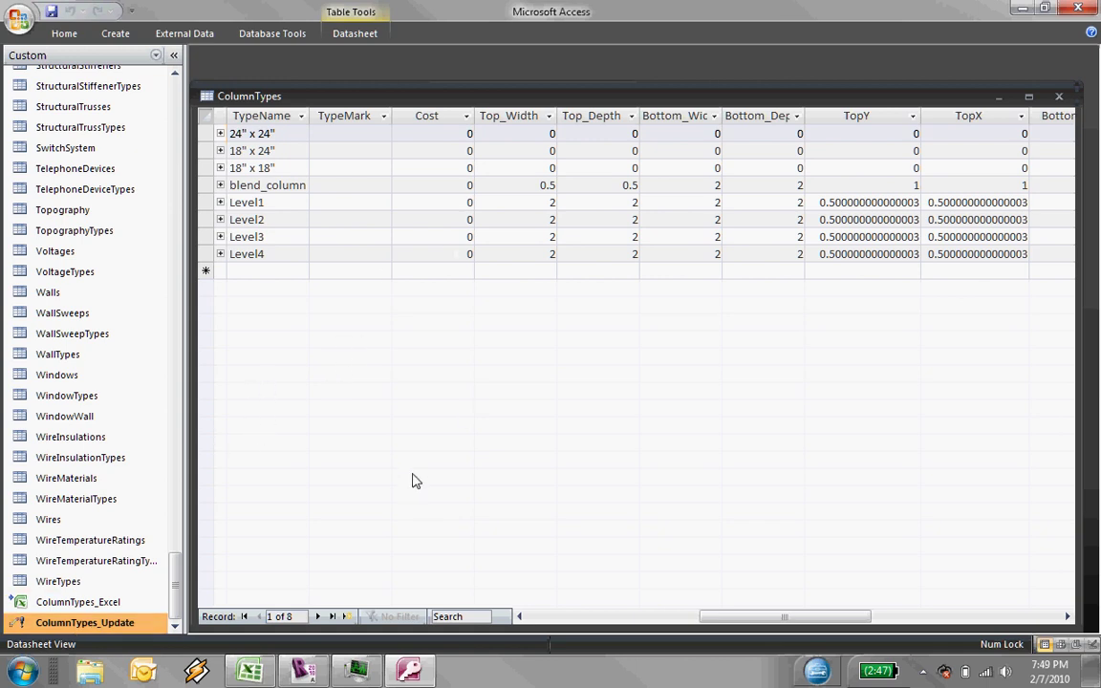
# Step: Open ColumnTypes_Update in Design view with an enlarged grid and both table boxes arranged
pyautogui.rightClick(80, 622)
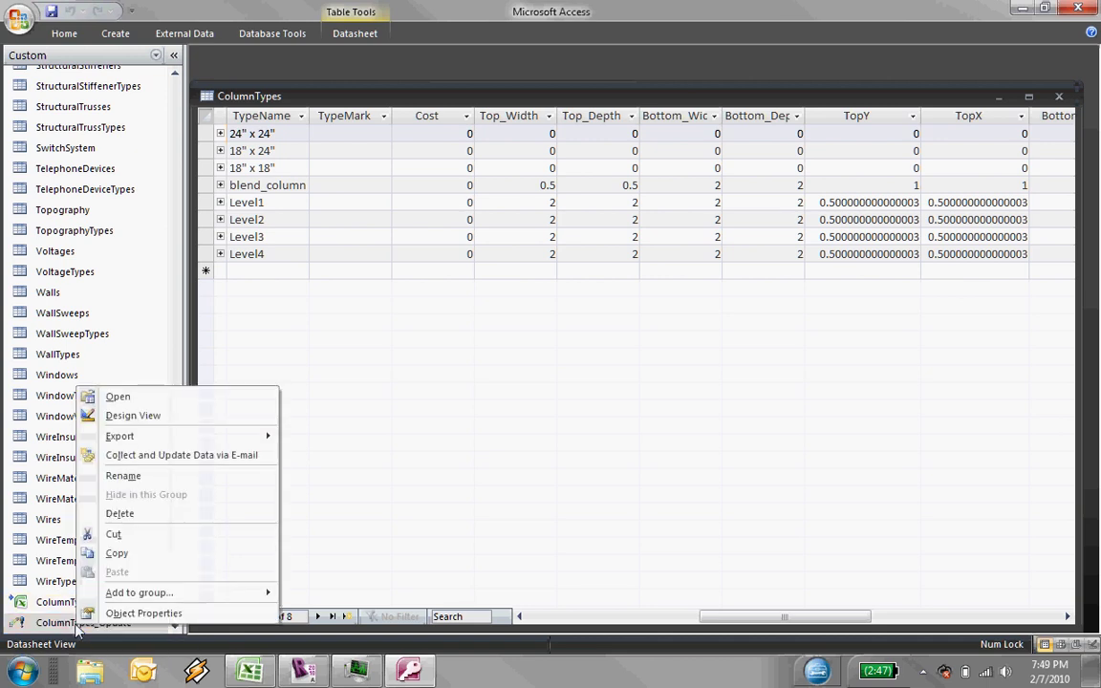
pyautogui.click(125, 416)
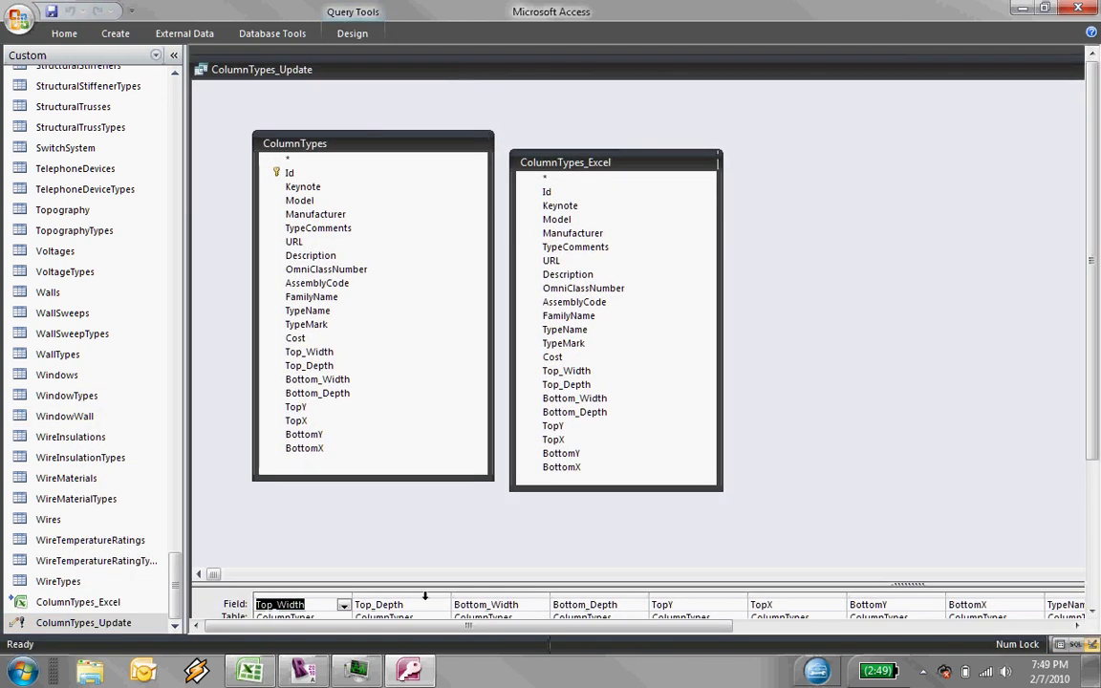
pyautogui.moveTo(423, 583); pyautogui.dragTo(426, 393)
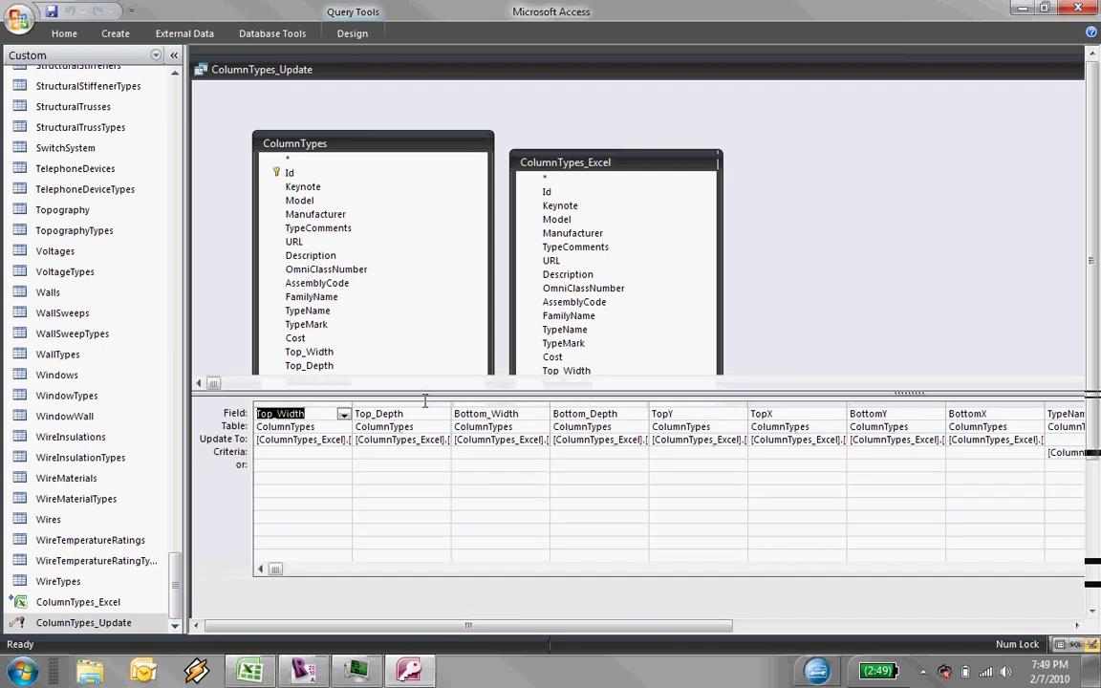
pyautogui.moveTo(381, 148); pyautogui.dragTo(374, 116)
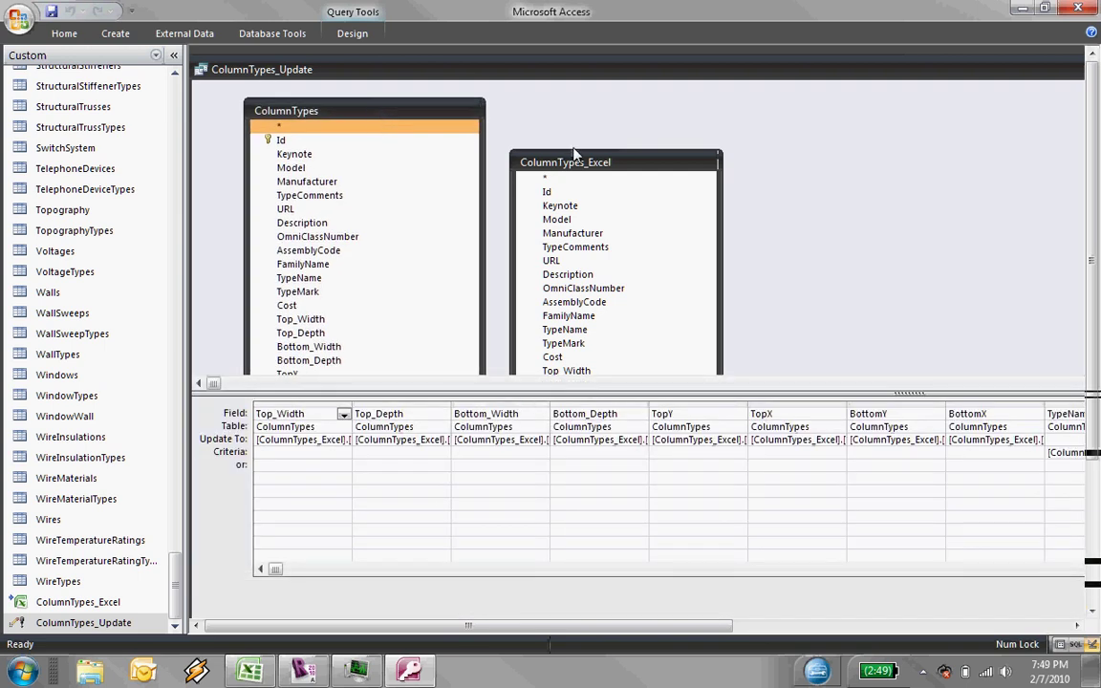
pyautogui.moveTo(574, 155); pyautogui.dragTo(554, 103)
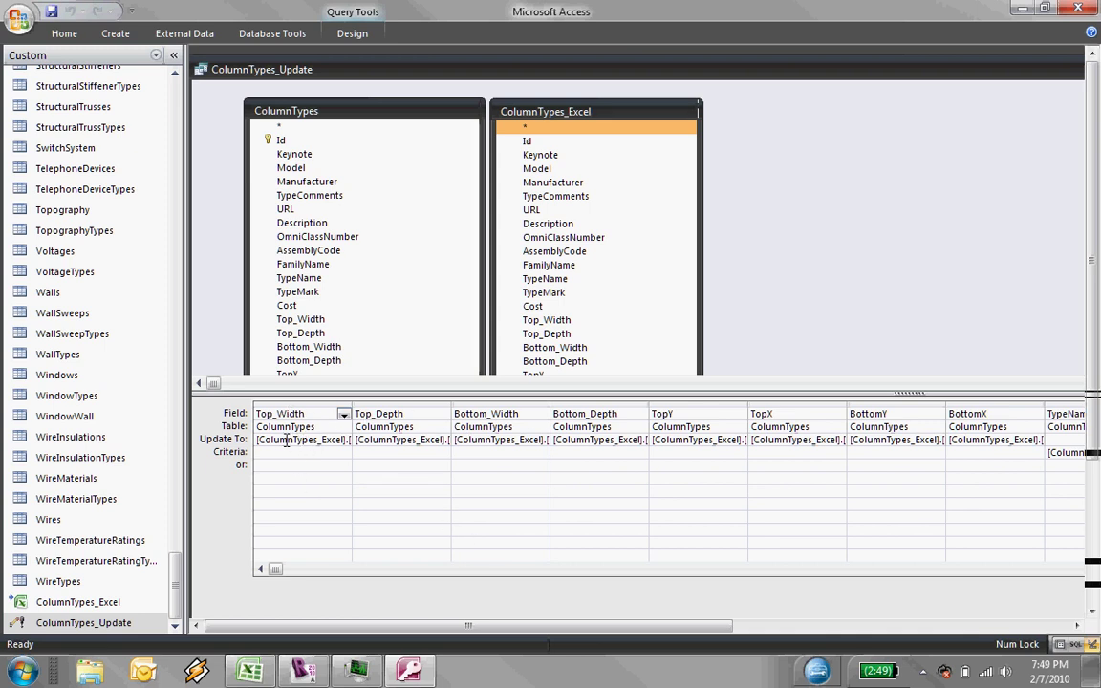
# Step: Inspect the Update To values sourced from ColumnTypes_Excel, such as Top_Width
pyautogui.moveTo(282, 441); pyautogui.dragTo(327, 445)
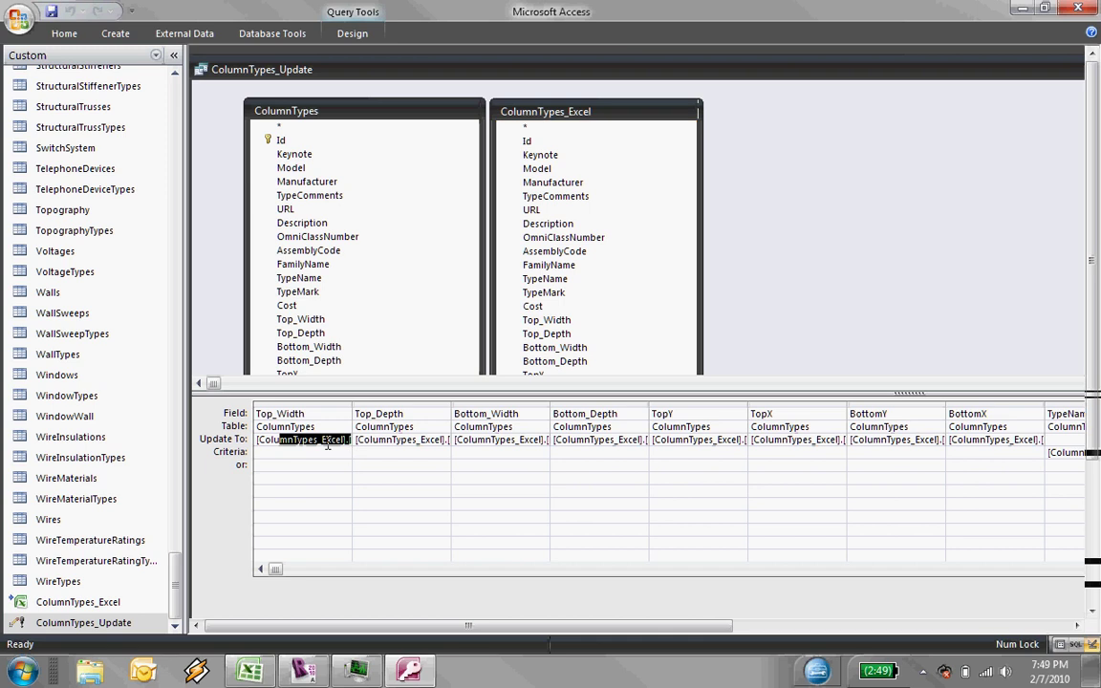
pyautogui.click(313, 427)
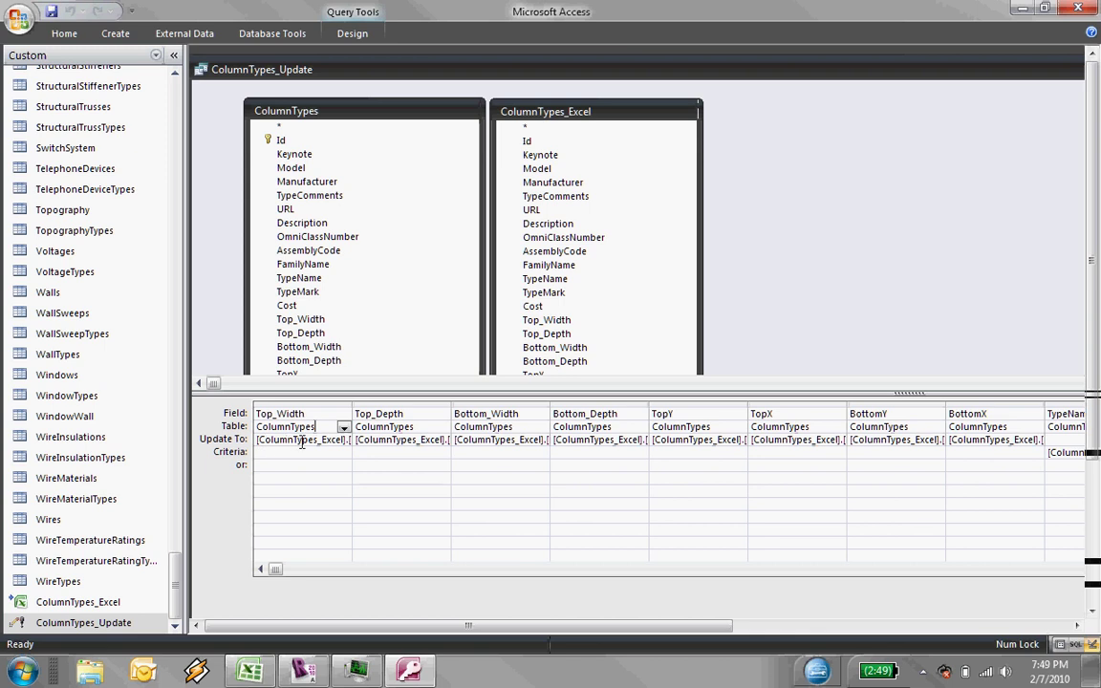
pyautogui.moveTo(346, 442); pyautogui.dragTo(366, 444)
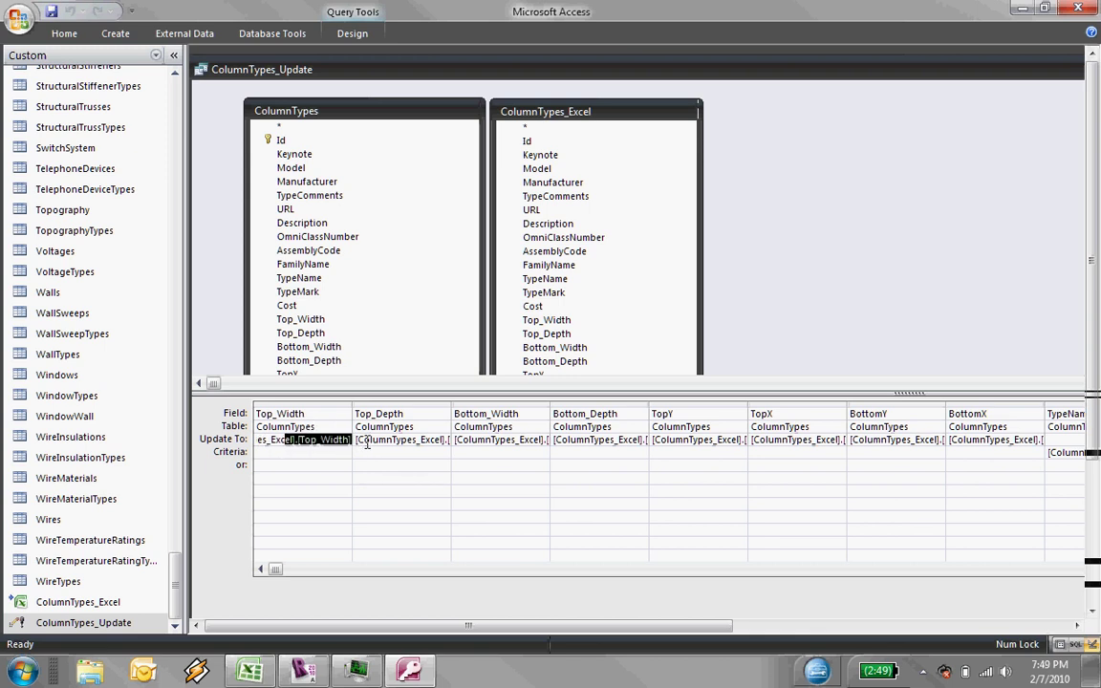
pyautogui.moveTo(291, 449); pyautogui.dragTo(304, 427)
pyautogui.click(304, 428)
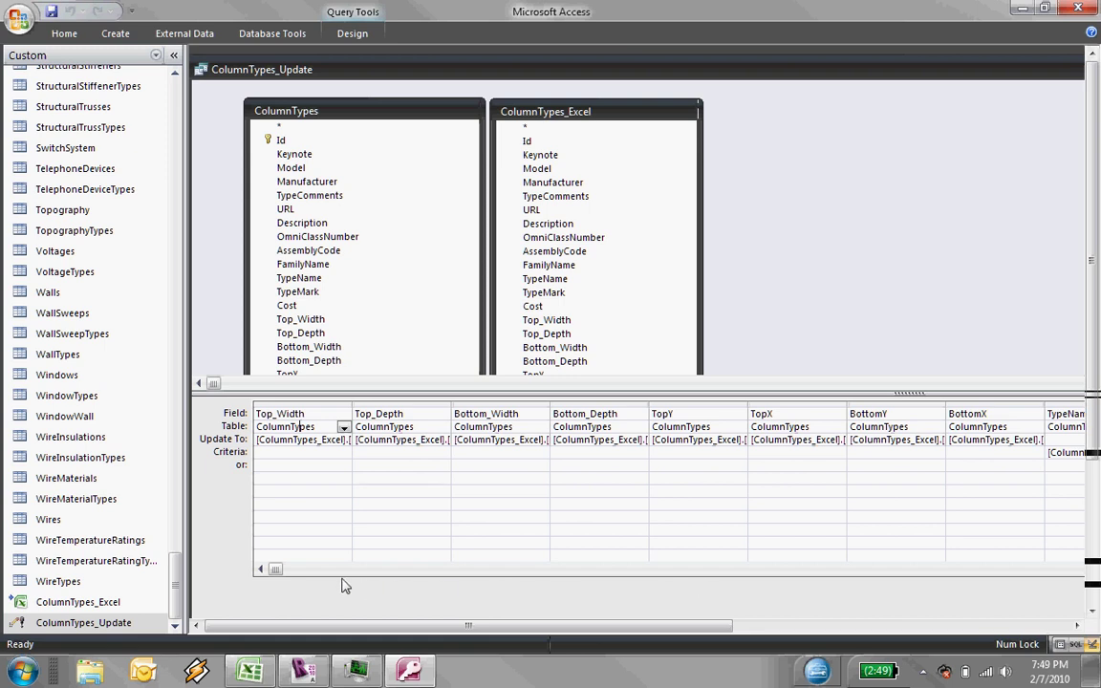
pyautogui.moveTo(281, 573); pyautogui.dragTo(811, 574)
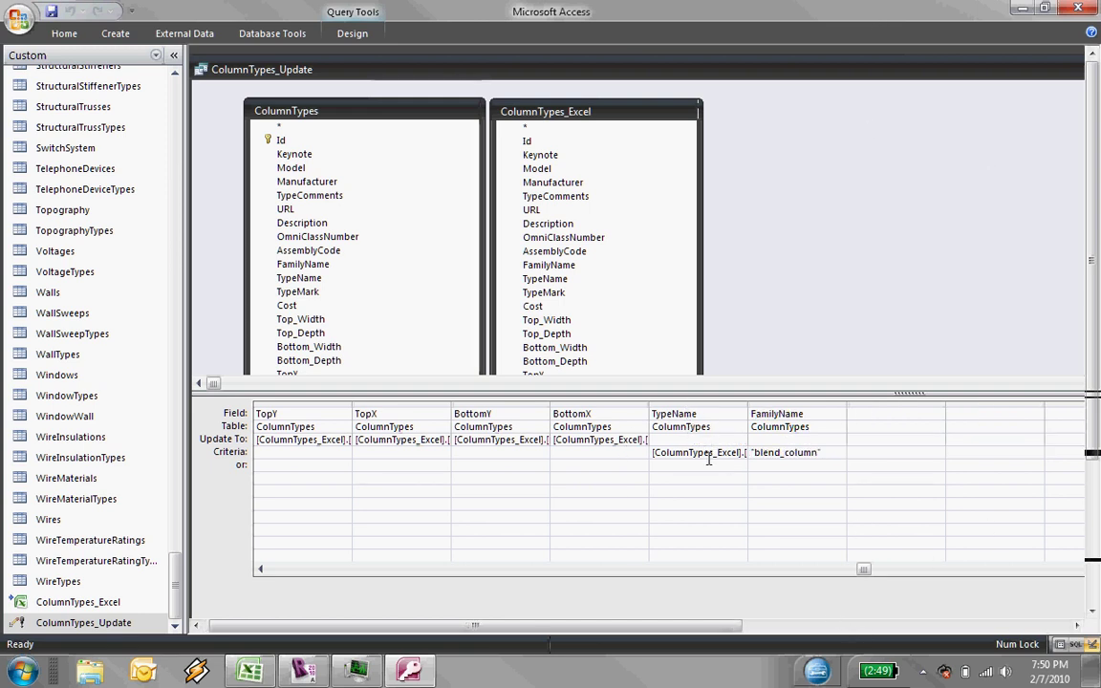
# Step: Check the TypeName and FamilyName 'blend_column' criteria, then run the update query
pyautogui.moveTo(711, 450); pyautogui.dragTo(771, 453)
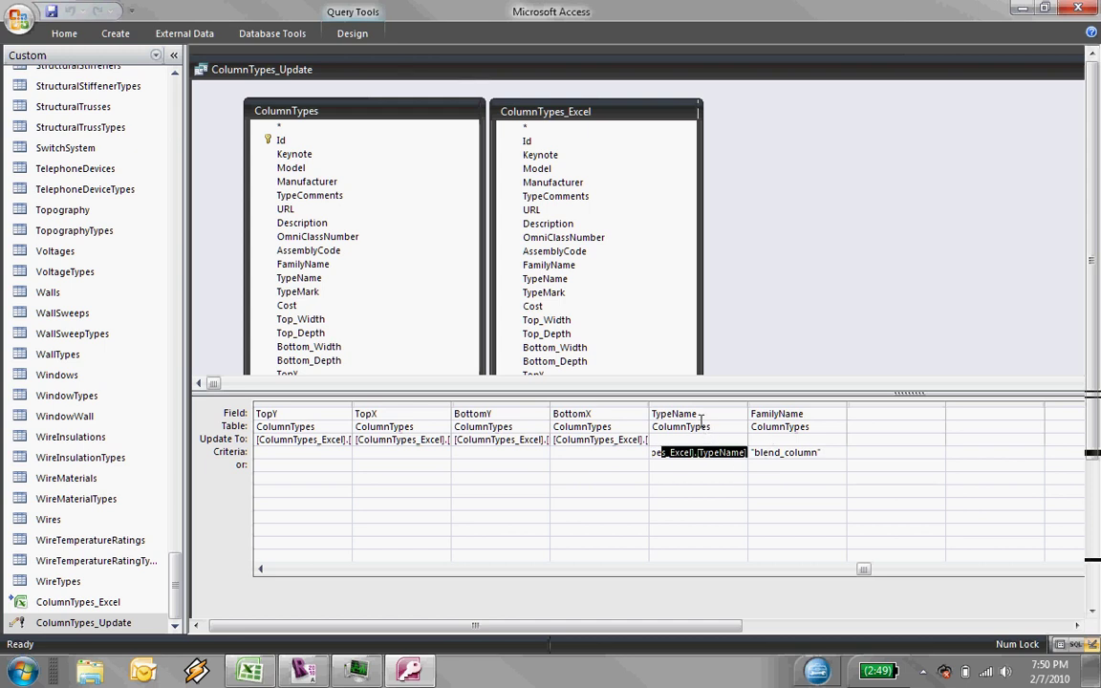
pyautogui.click(766, 454)
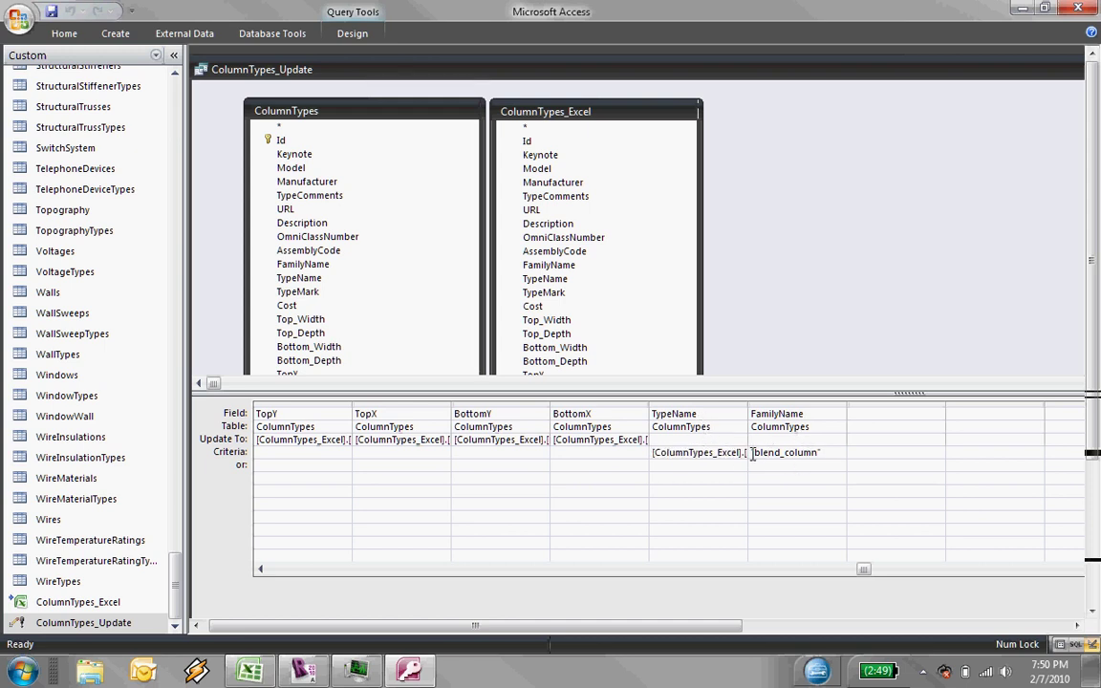
pyautogui.moveTo(749, 452); pyautogui.dragTo(838, 455)
pyautogui.click(787, 471)
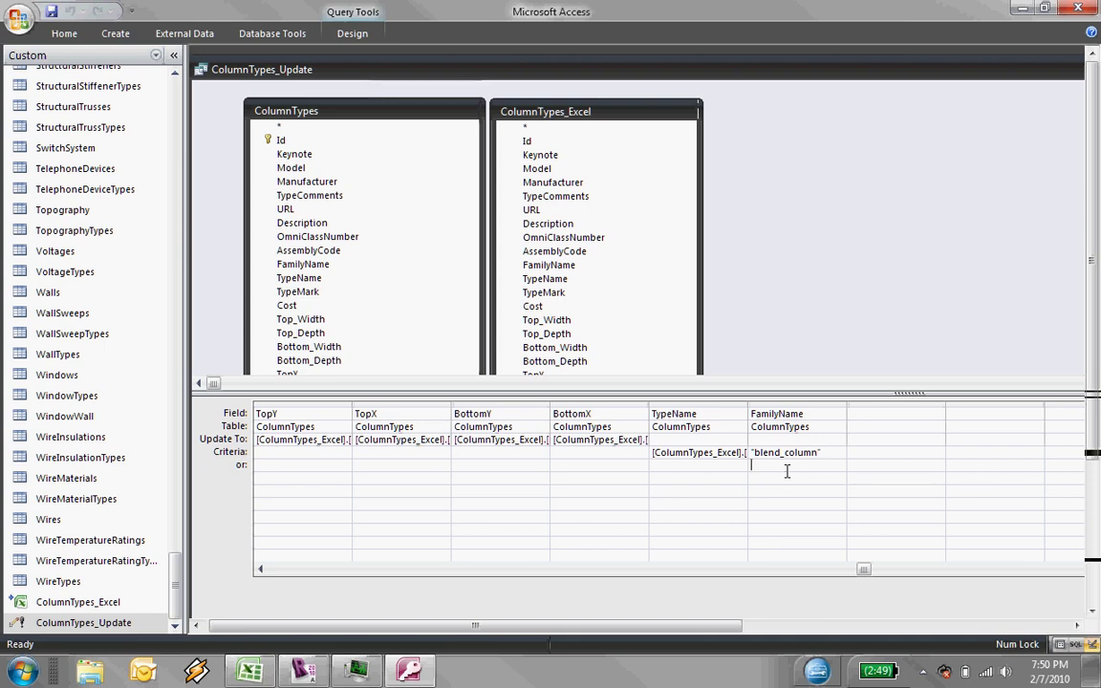
pyautogui.click(356, 35)
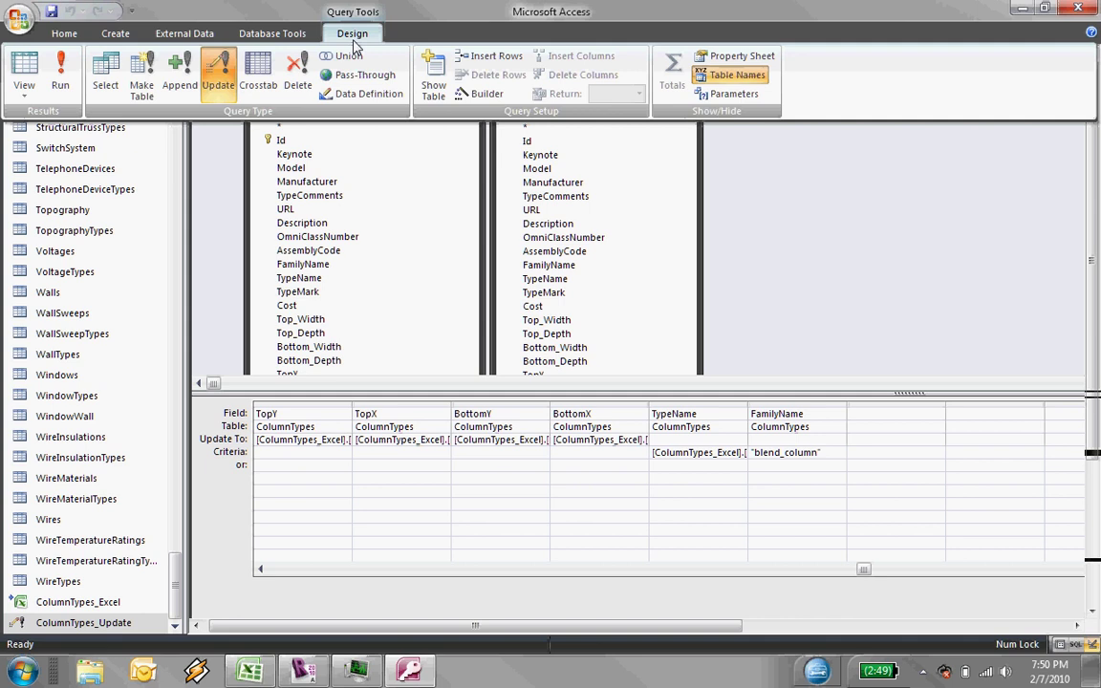
pyautogui.click(61, 84)
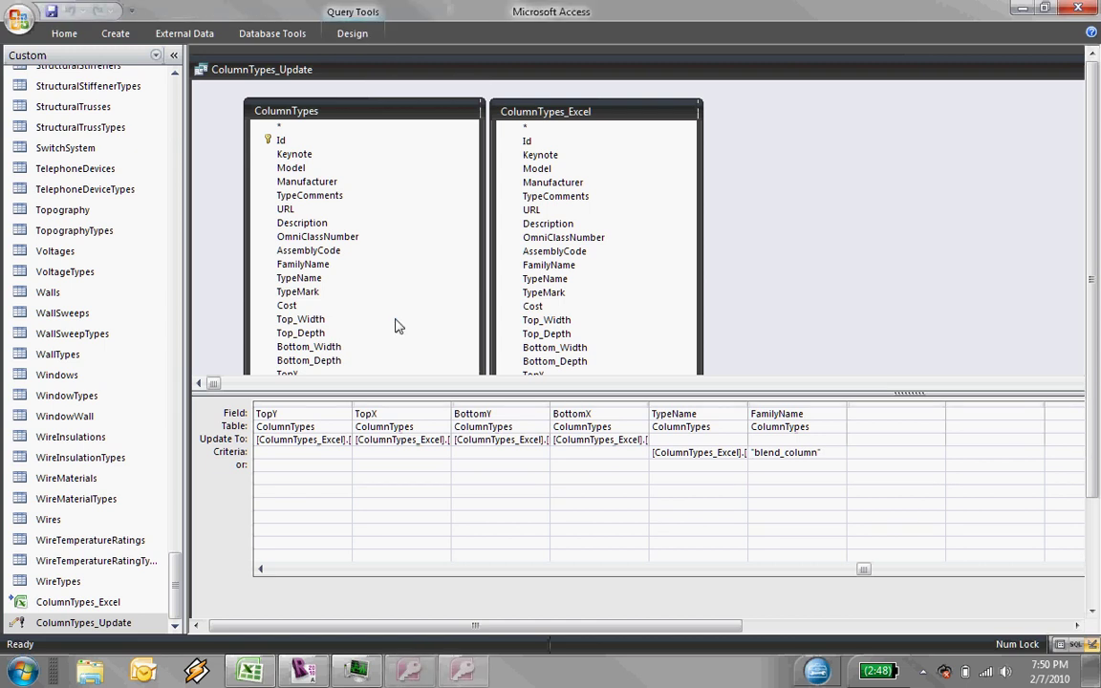
# Step: Confirm running the action query and updating the 5 rows
pyautogui.moveTo(363, 305); pyautogui.dragTo(362, 259)
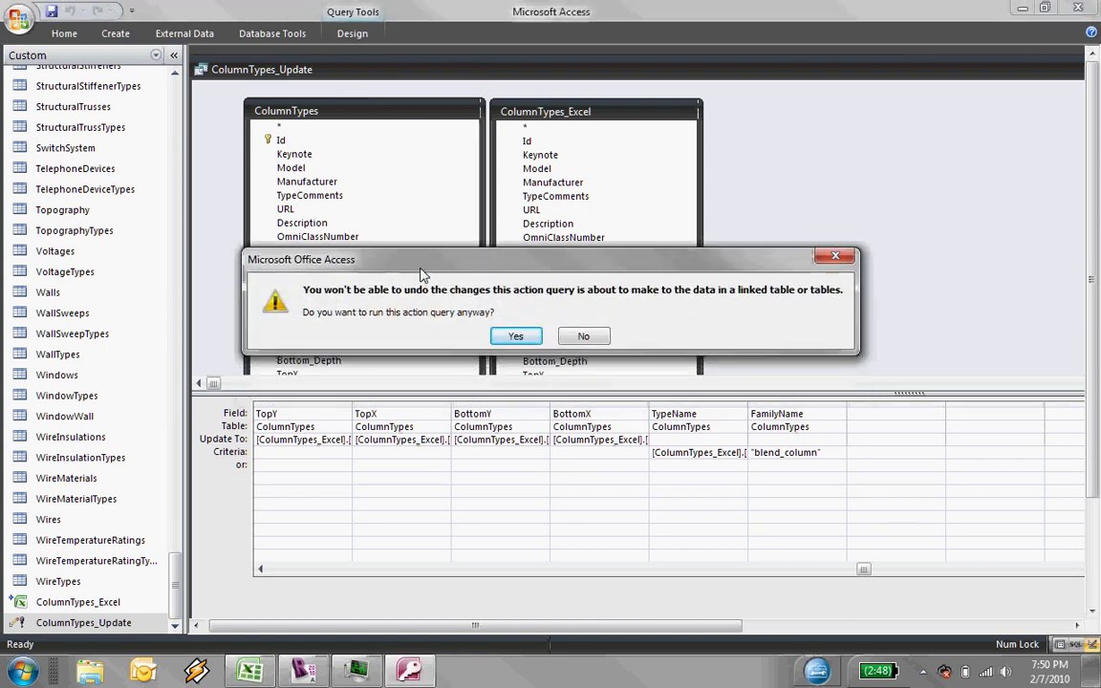
pyautogui.click(514, 337)
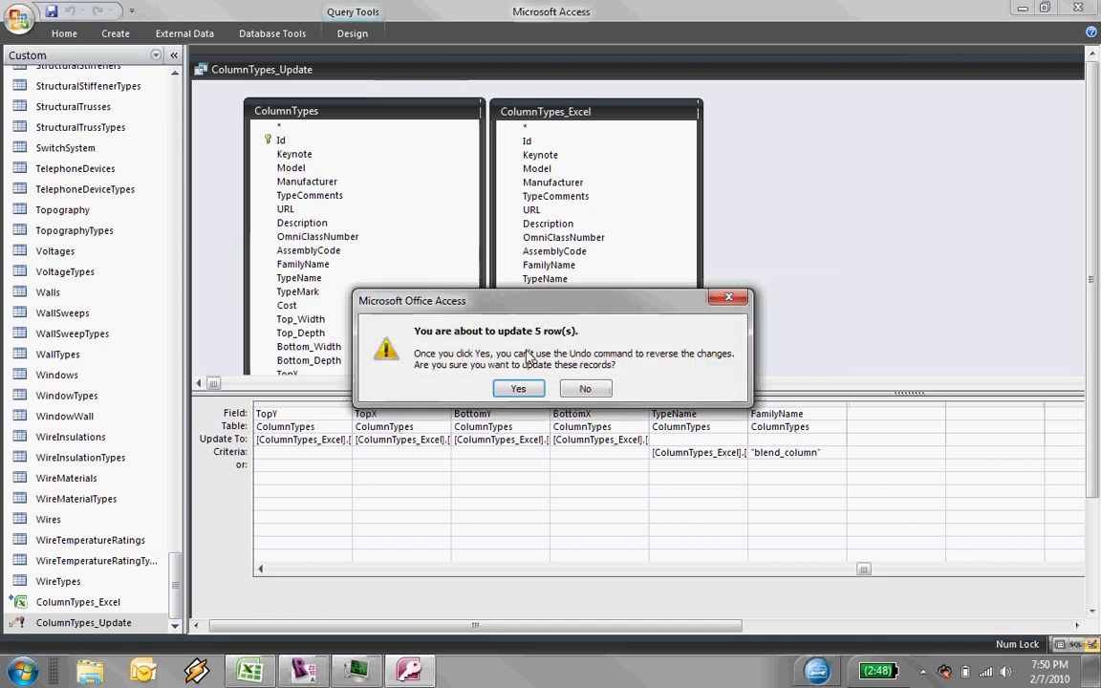
pyautogui.click(517, 389)
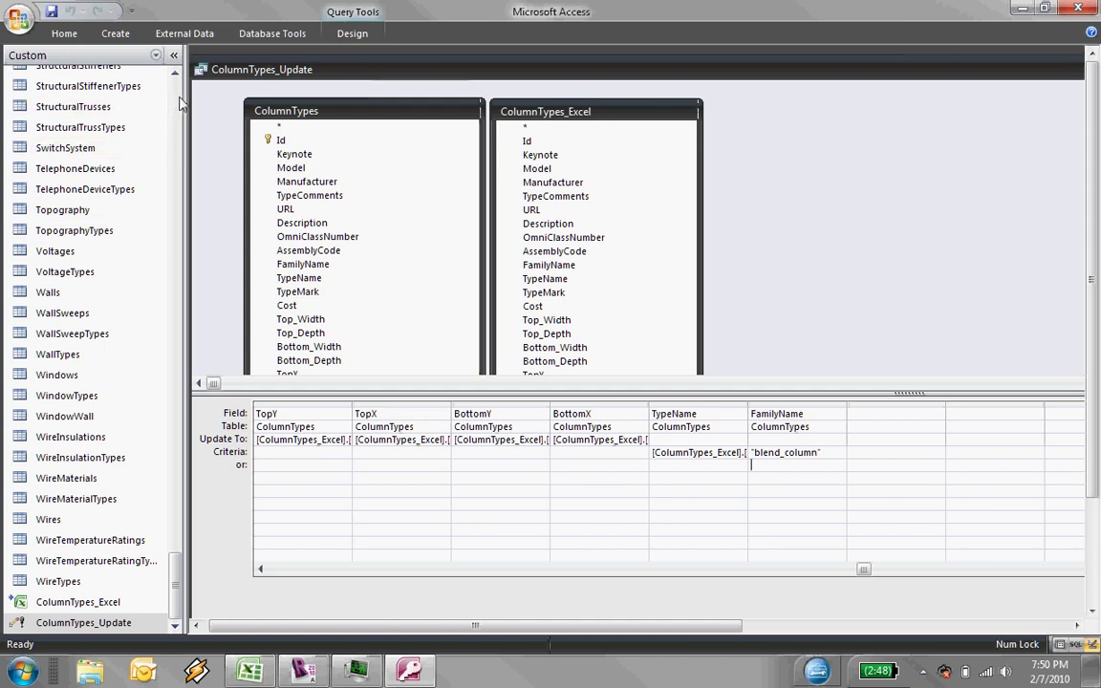
# Step: Reopen the ColumnTypes table to verify the tapered widths from 1.75 down to 1
pyautogui.scroll(20, 172, 103)
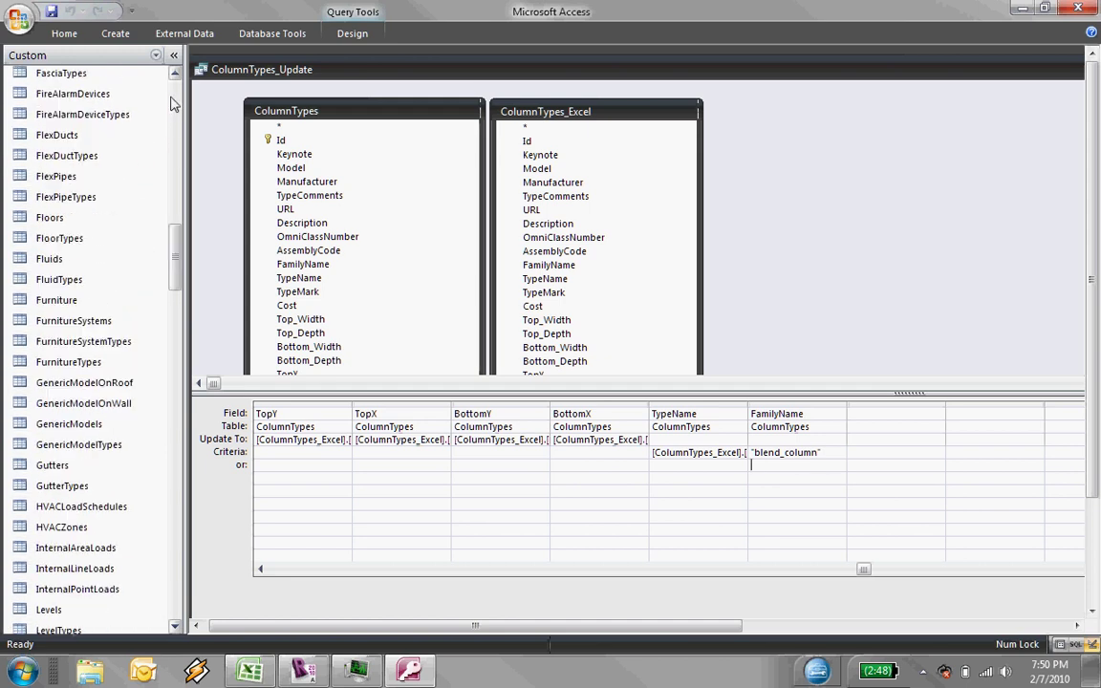
pyautogui.scroll(9, 172, 103)
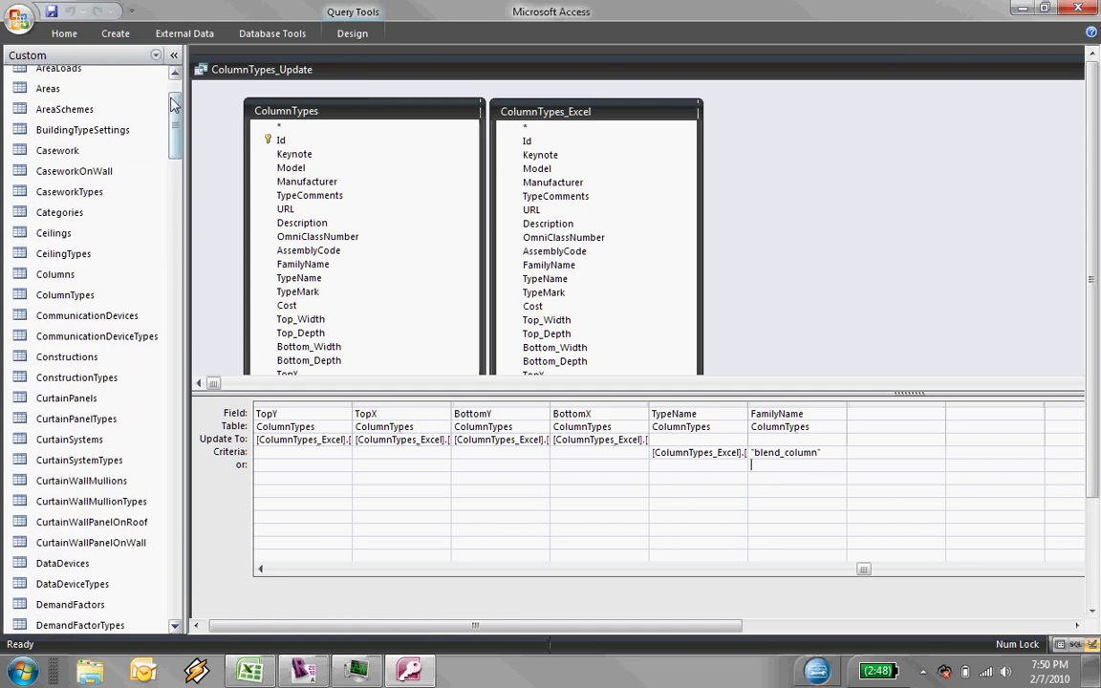
pyautogui.click(72, 303)
pyautogui.doubleClick(72, 303)
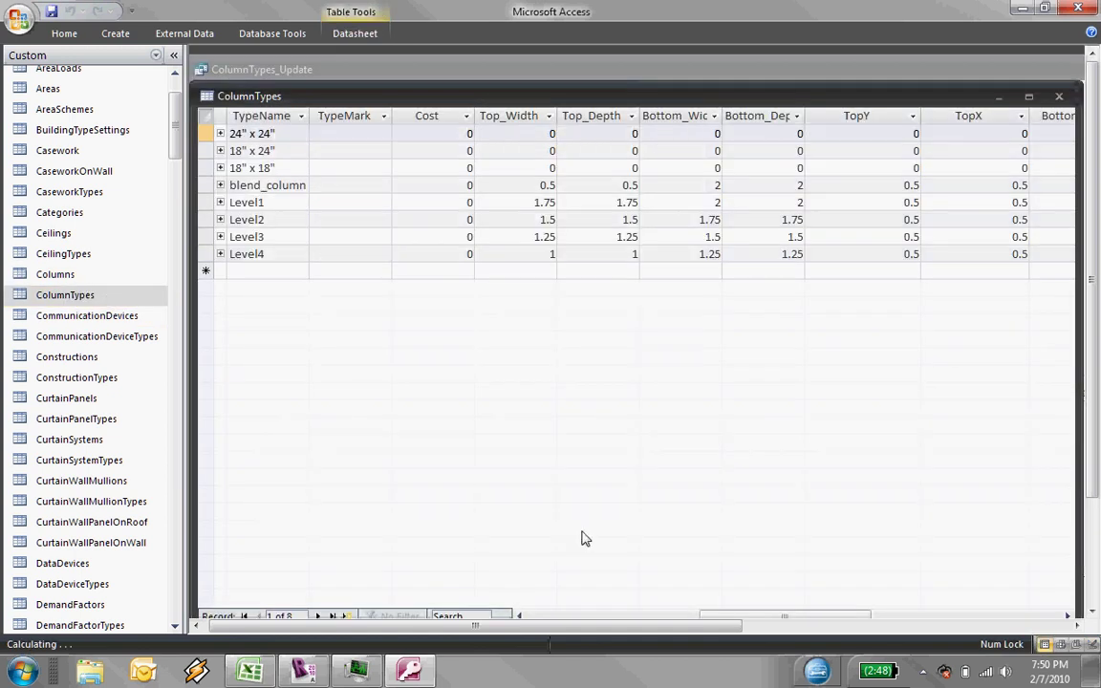
pyautogui.moveTo(782, 620); pyautogui.dragTo(826, 618)
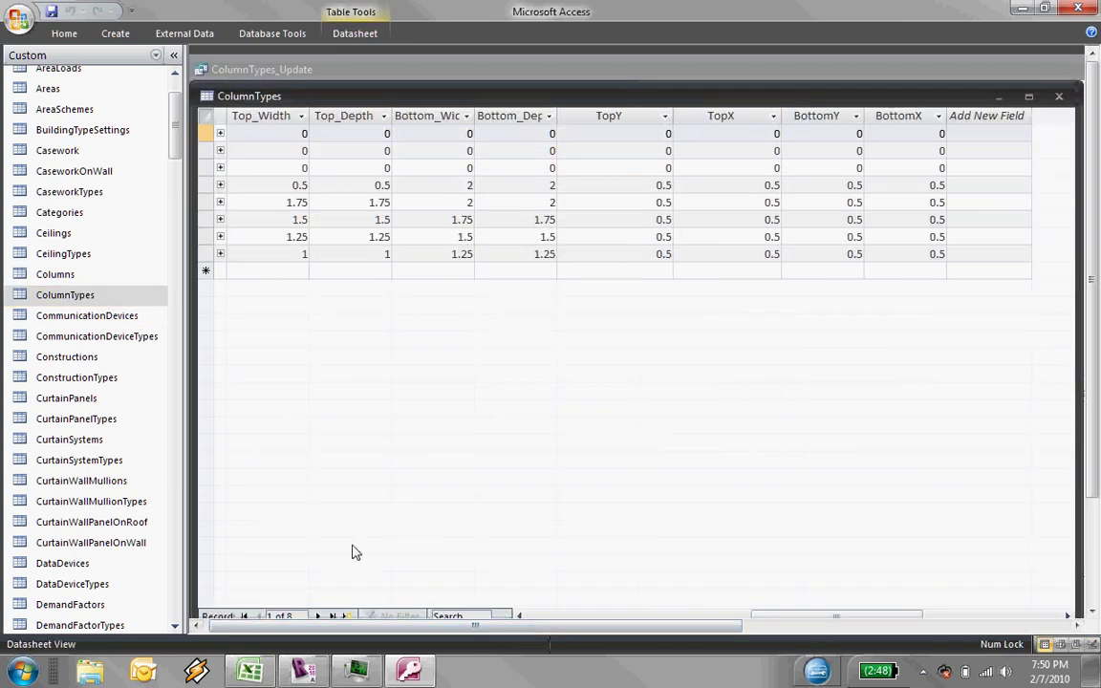
# Step: In Revit, maximize the 3D view and turn it to face the building's front
pyautogui.click(306, 674)
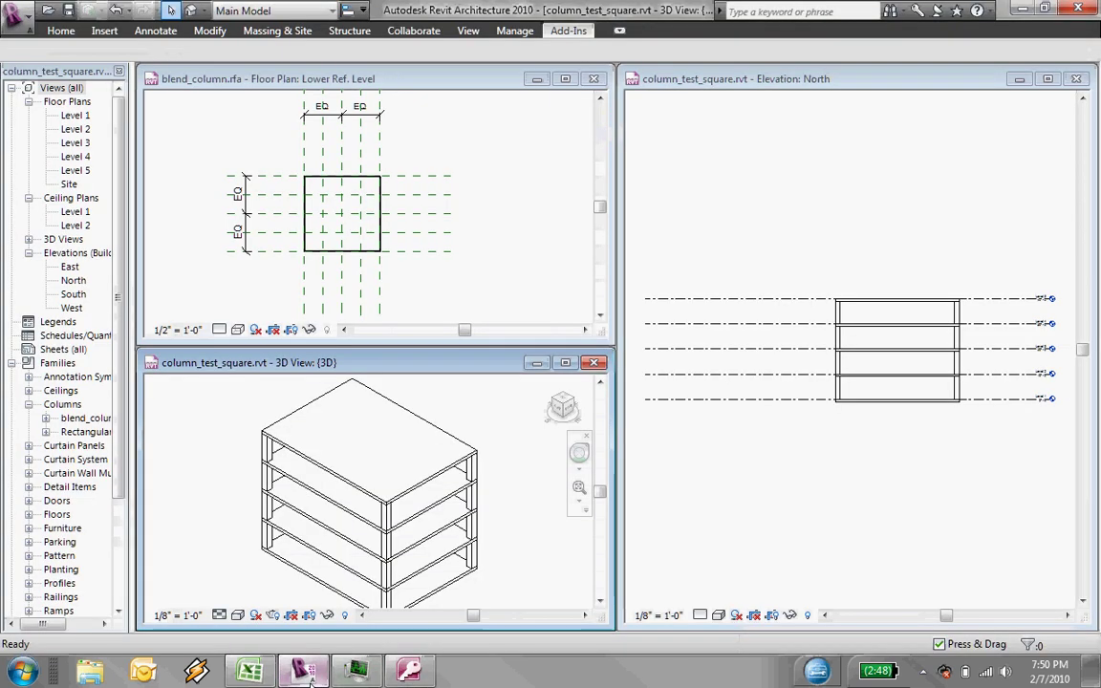
pyautogui.doubleClick(380, 368)
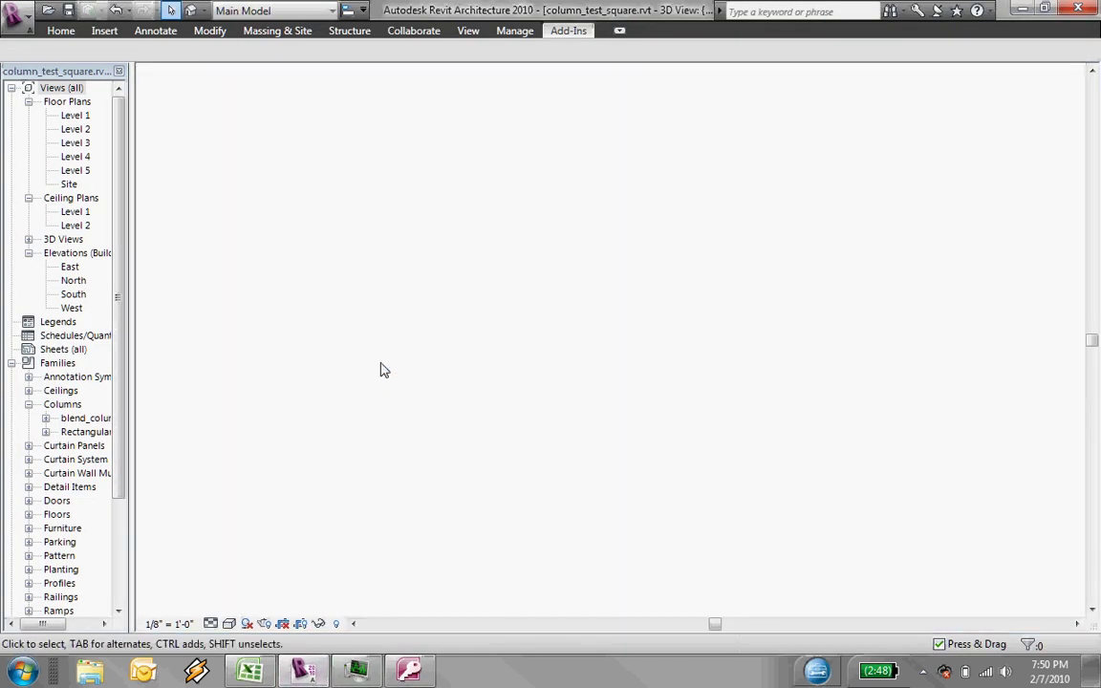
pyautogui.scroll(3, 270, 158)
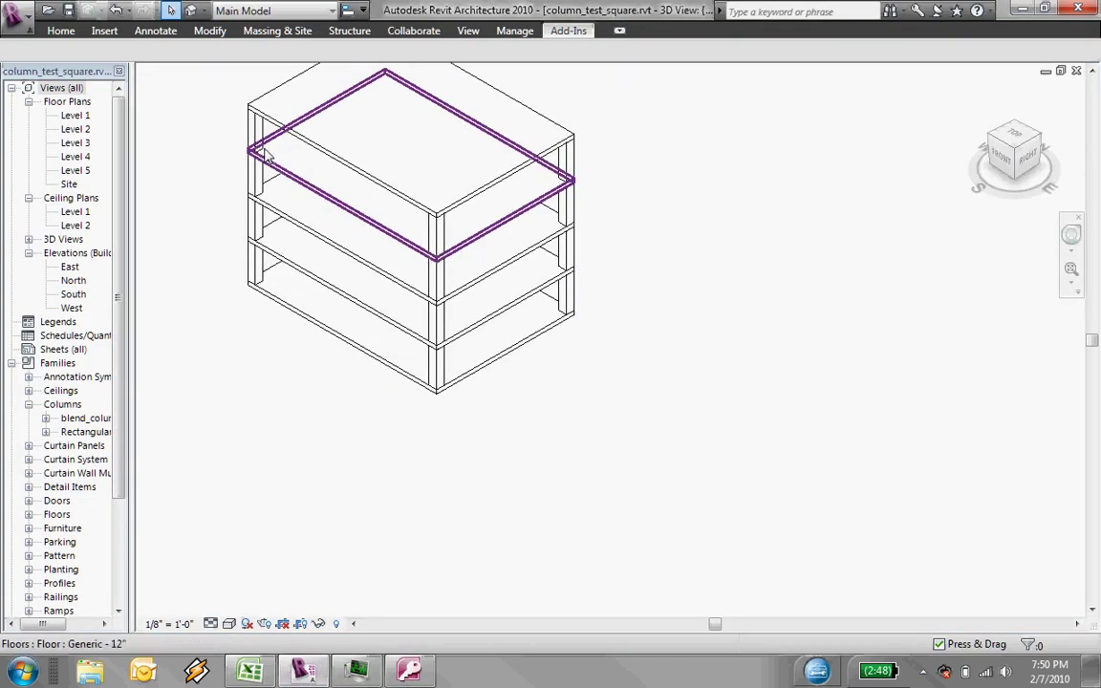
pyautogui.moveTo(277, 167); pyautogui.dragTo(413, 240, button='middle')
pyautogui.click(1001, 161)
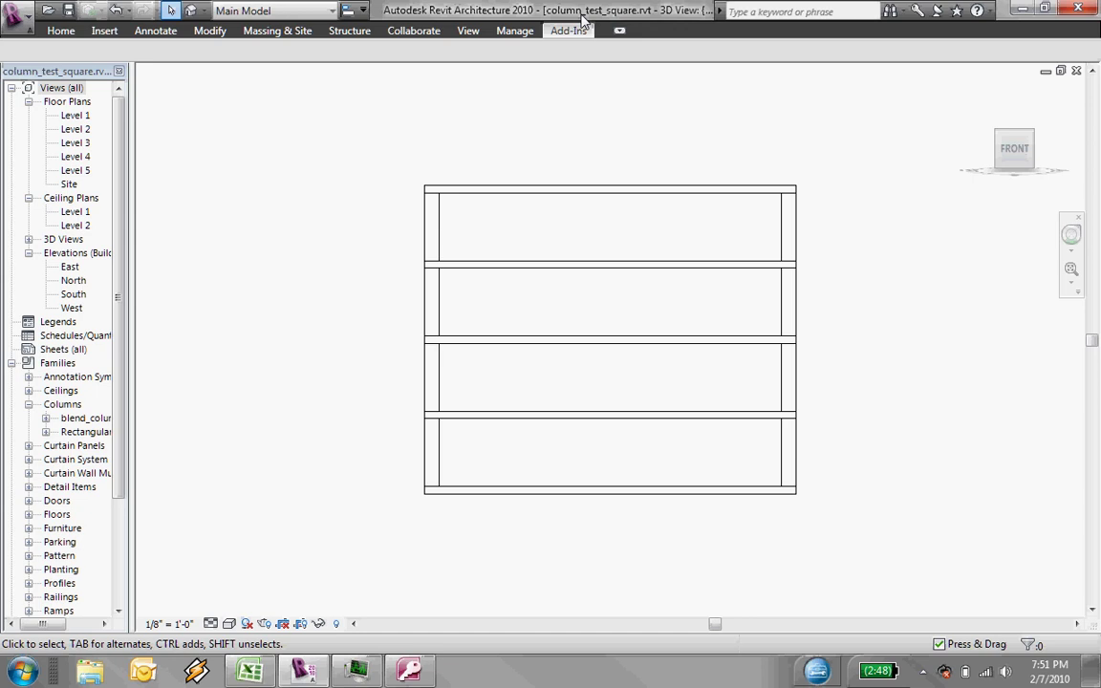
# Step: Launch Revit DB Link, choose the Column_test ODBC source, and start Edit and Import
pyautogui.click(564, 30)
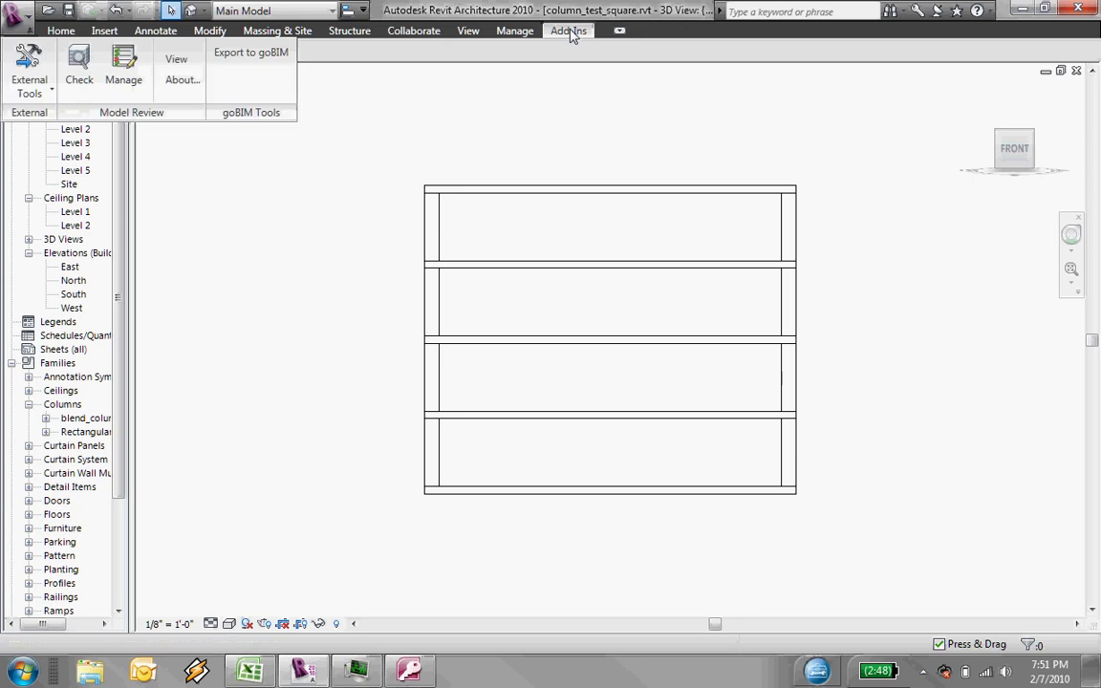
pyautogui.click(47, 88)
pyautogui.click(58, 259)
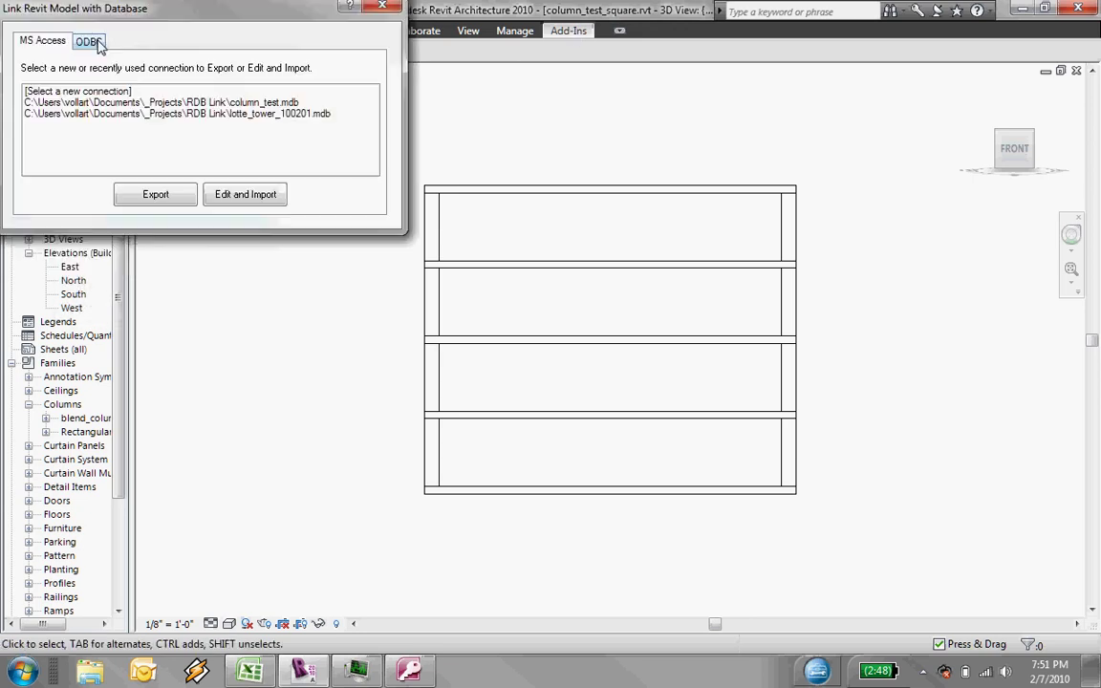
pyautogui.click(89, 41)
pyautogui.click(76, 101)
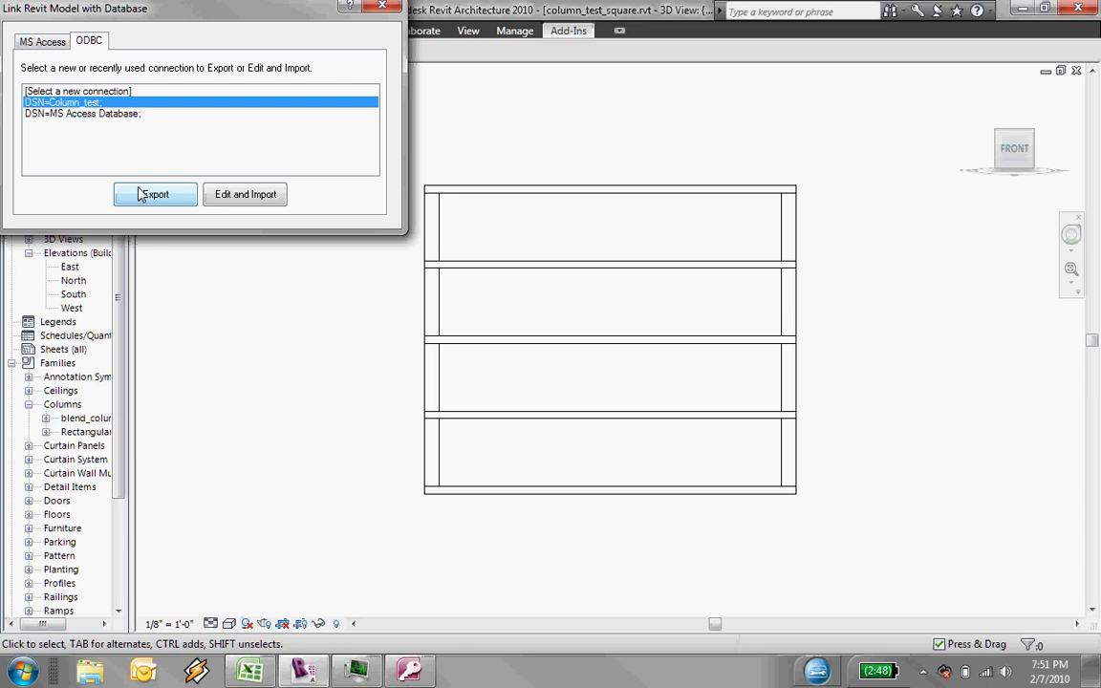
pyautogui.click(246, 195)
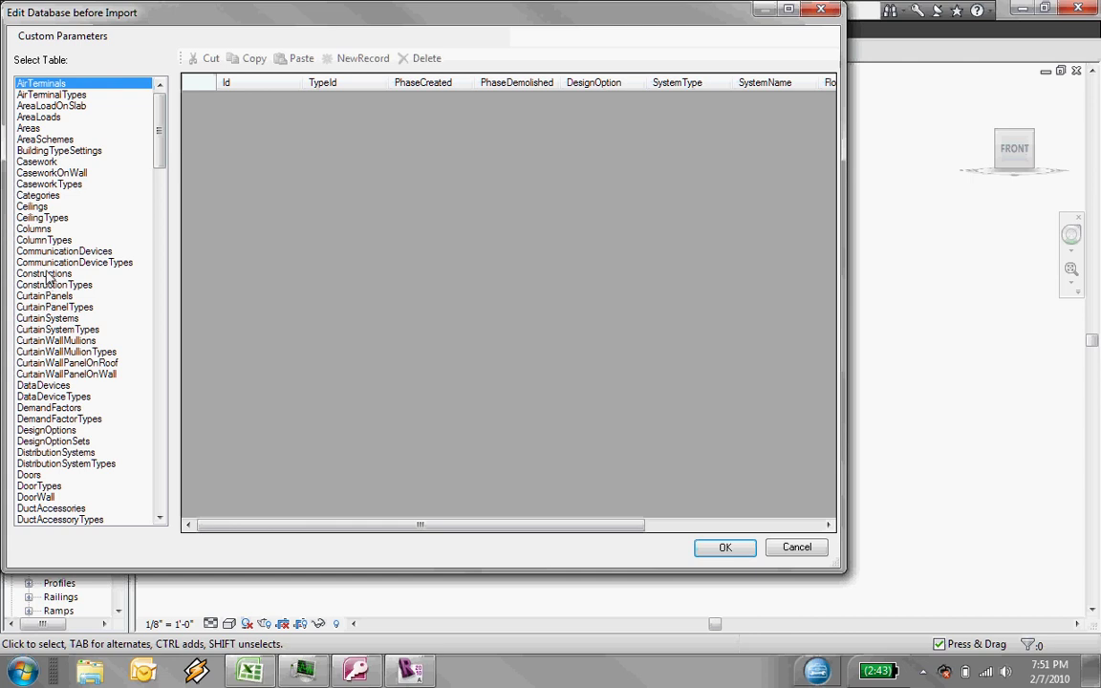
# Step: Review the ColumnTypes Bottom_Width values and import them into the model
pyautogui.click(44, 239)
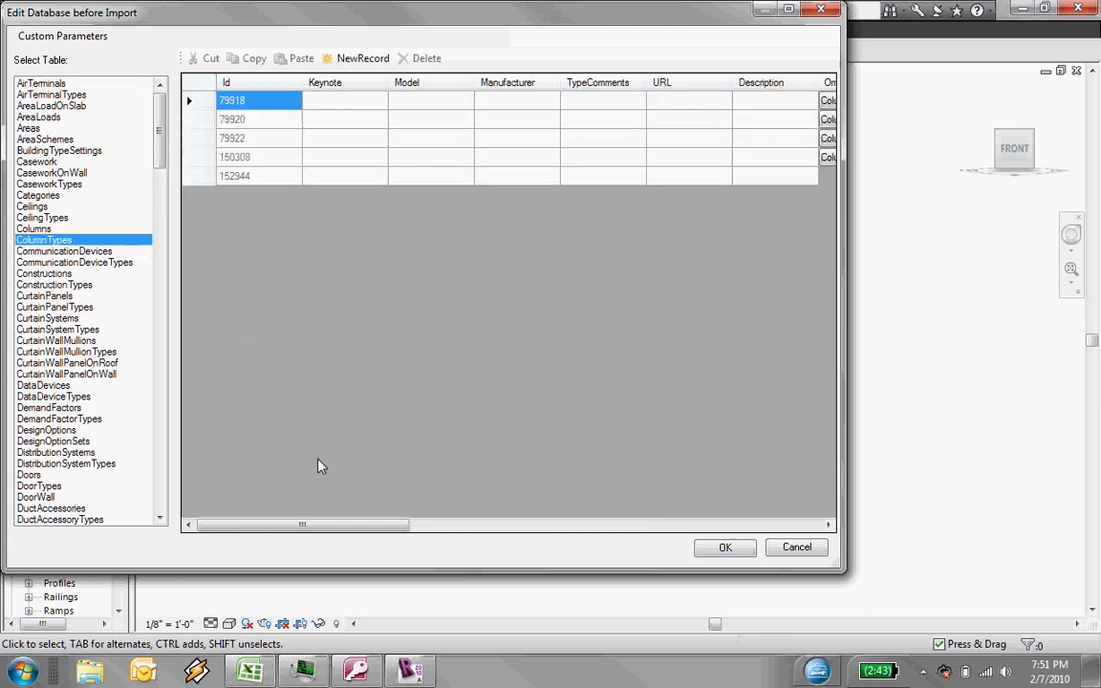
pyautogui.moveTo(340, 524); pyautogui.dragTo(644, 519)
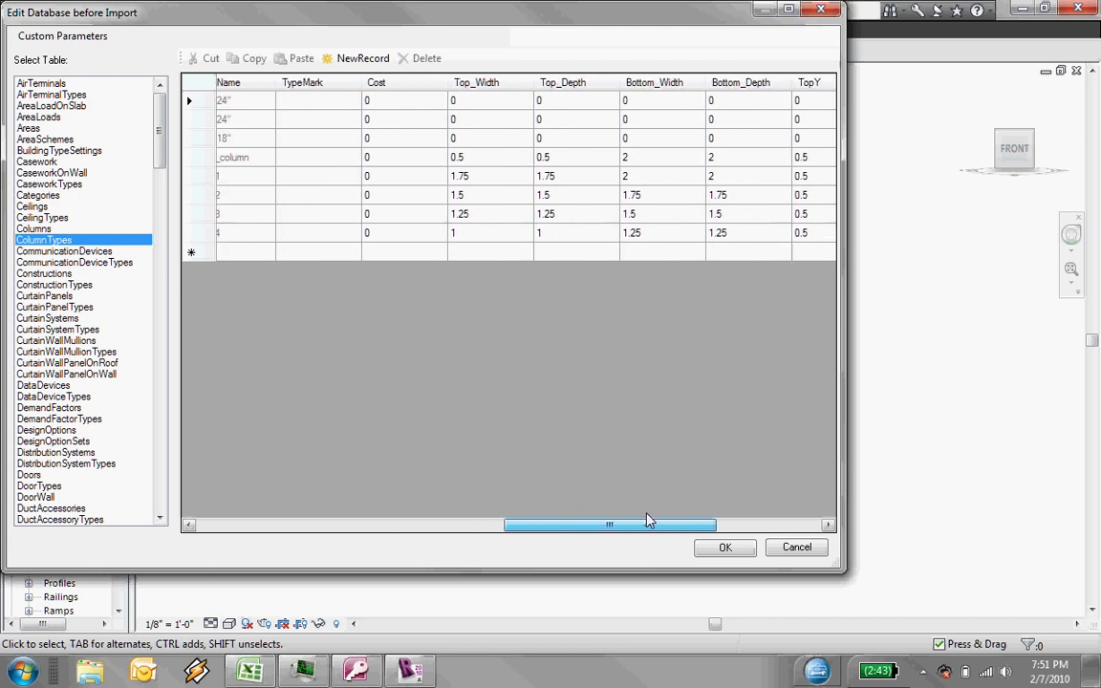
pyautogui.click(631, 158)
pyautogui.press('Down')
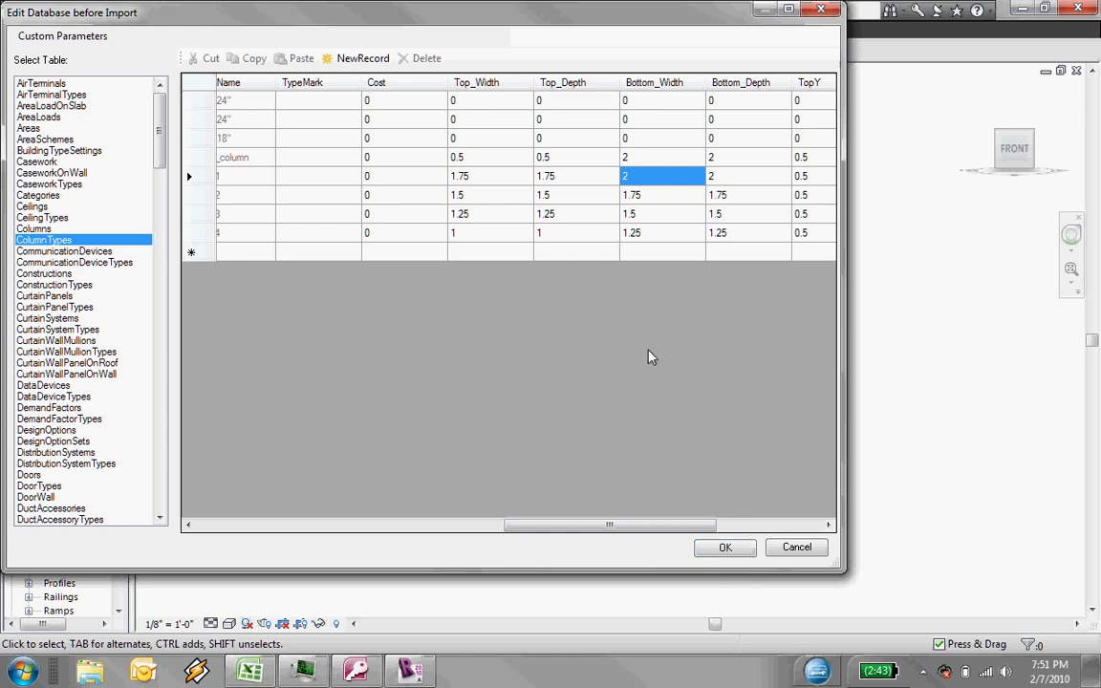
pyautogui.click(726, 547)
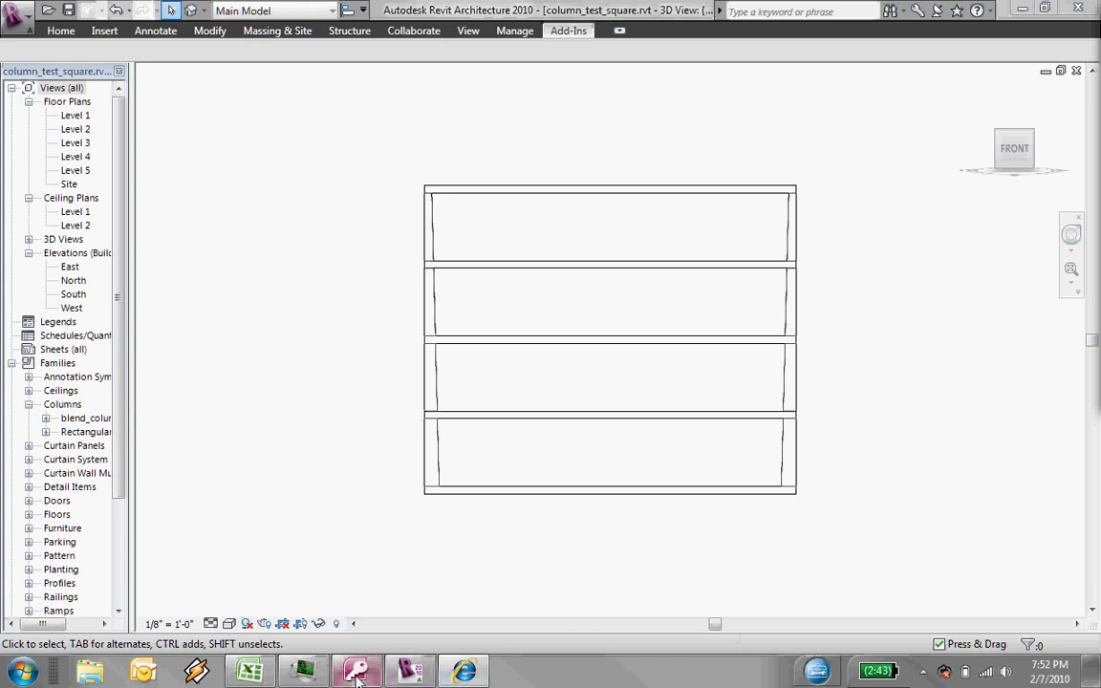
# Step: Compare against the Access ColumnTypes table, then orbit the tapered columns from front to three-quarter view
pyautogui.moveTo(355, 673)
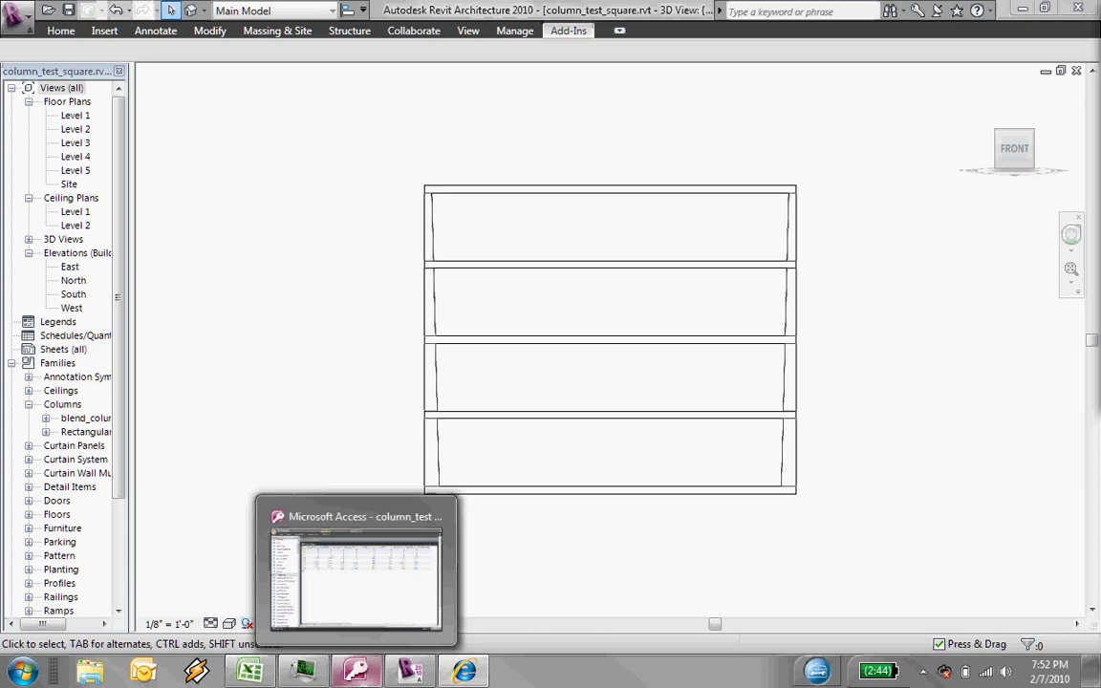
pyautogui.click(325, 521)
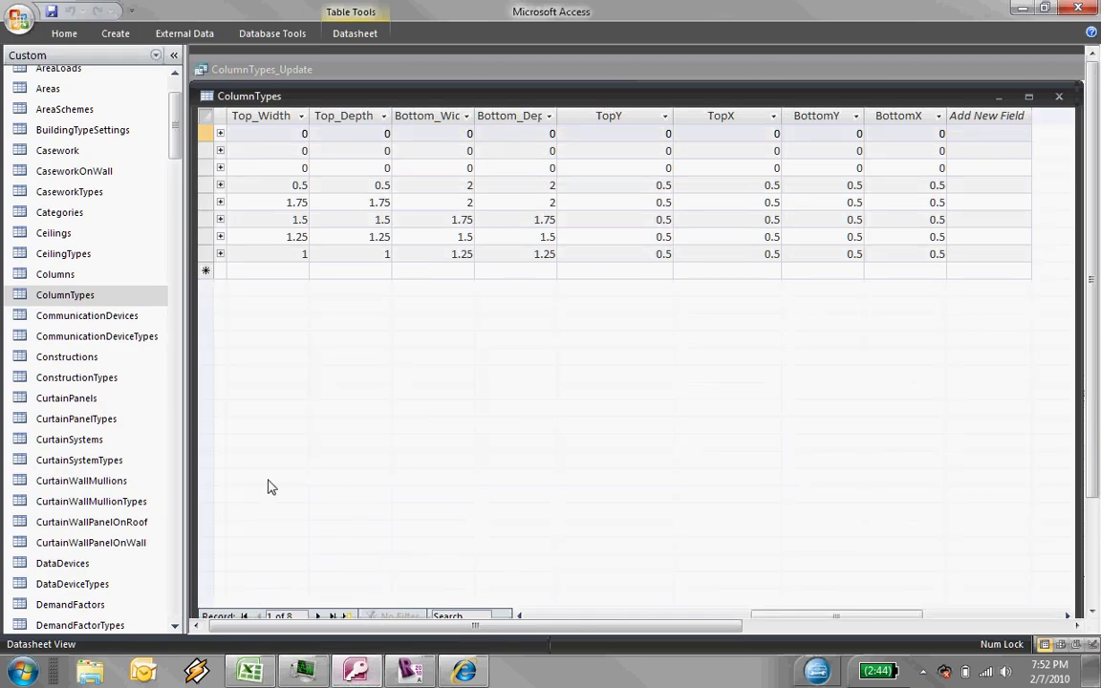
pyautogui.click(408, 673)
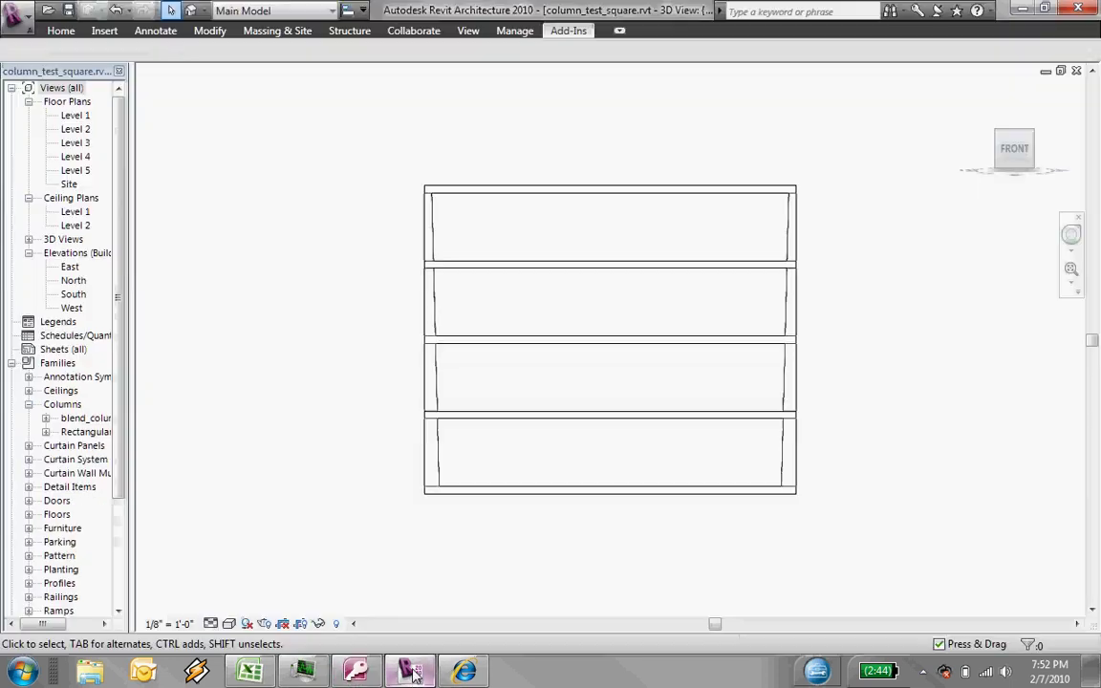
pyautogui.click(1020, 153)
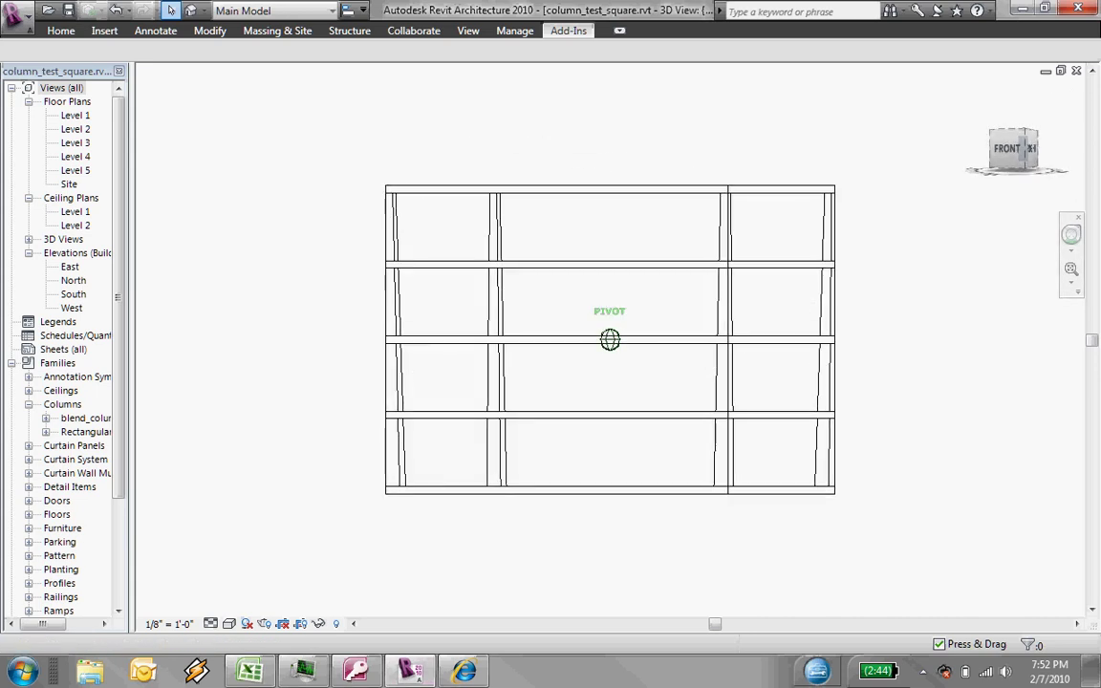
pyautogui.moveTo(612, 344)
pyautogui.keyDown('shift'); pyautogui.mouseDown(button='middle')
pyautogui.moveTo(565, 412)
pyautogui.moveTo(571, 385)
pyautogui.mouseUp(button='middle'); pyautogui.keyUp('shift')
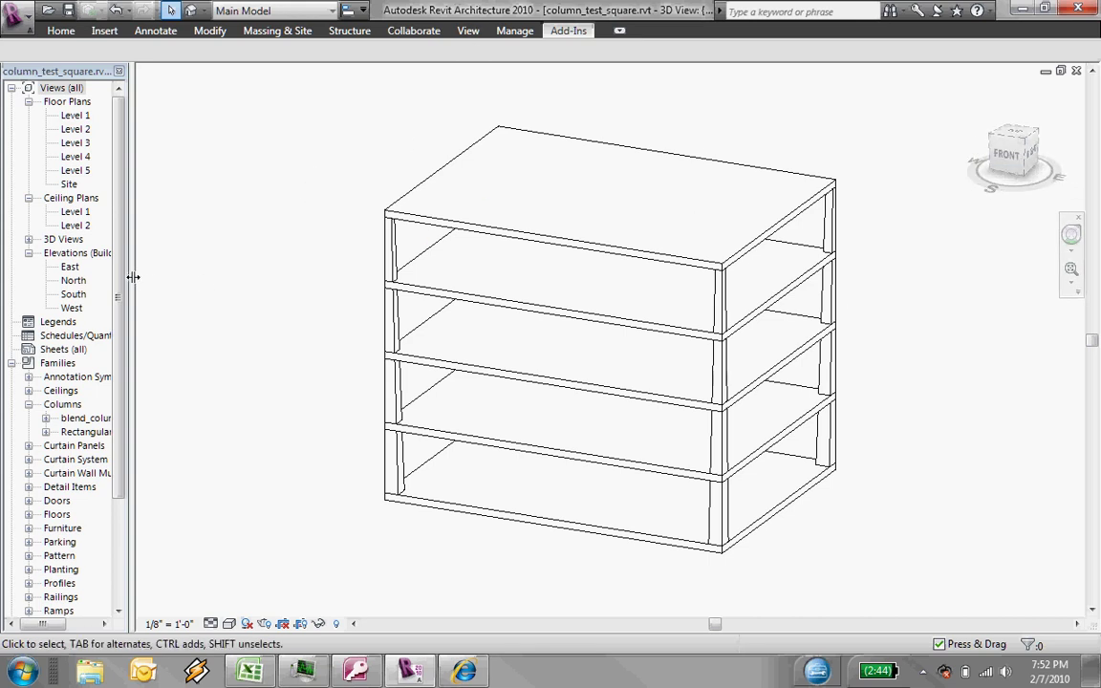
# Step: Widen the Project Browser and scroll to the Elevations views
pyautogui.moveTo(132, 285); pyautogui.dragTo(156, 297)
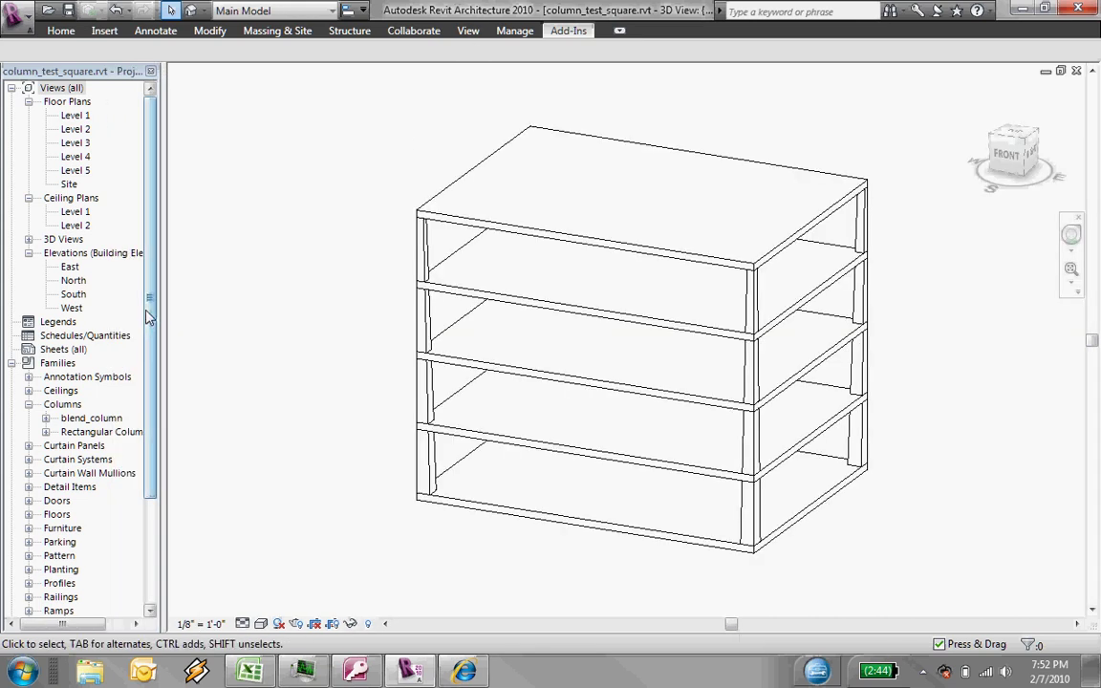
pyautogui.scroll(-3, 152, 269)
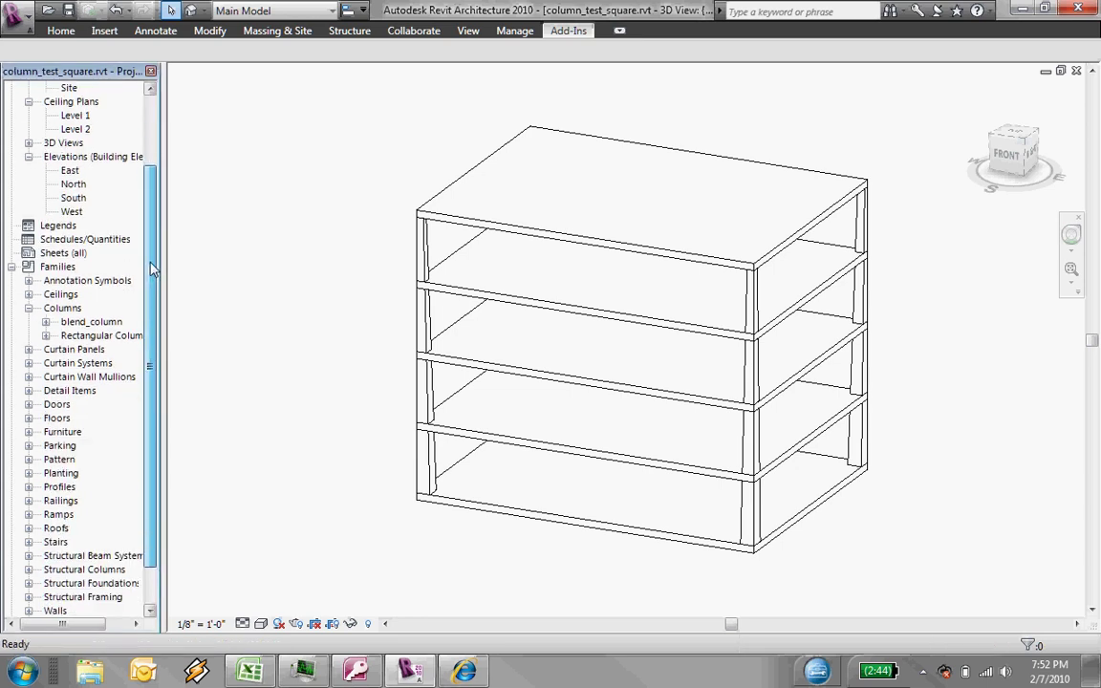
pyautogui.moveTo(151, 270); pyautogui.dragTo(149, 174)
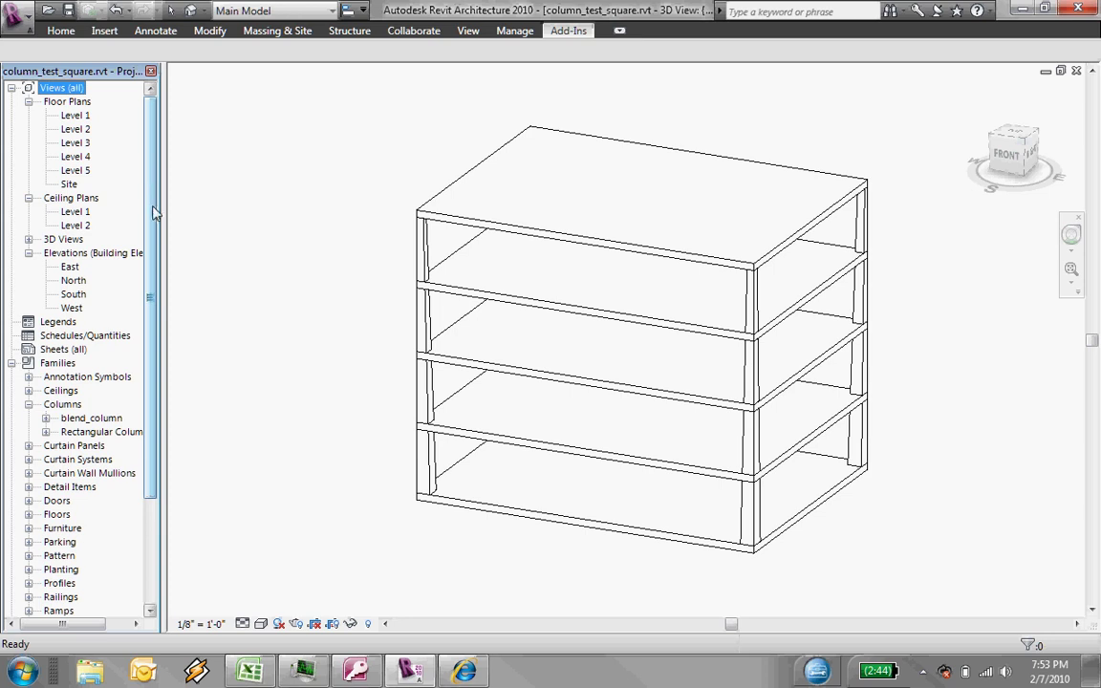
# Step: Open the East elevation and pan it so all level marks show
pyautogui.doubleClick(70, 268)
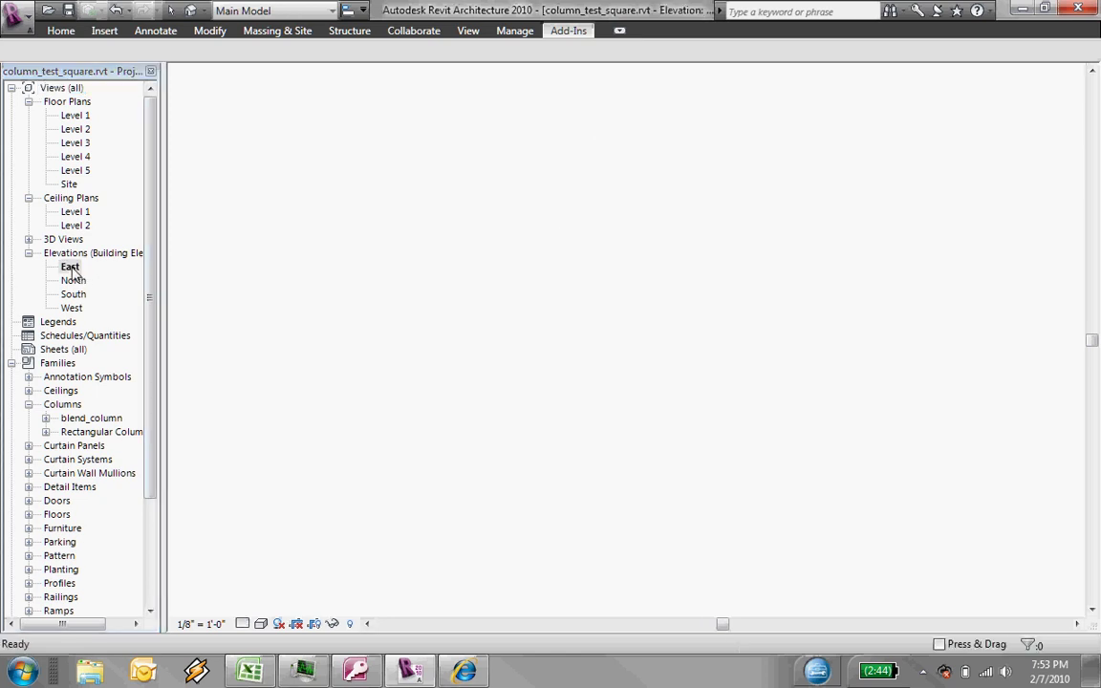
pyautogui.moveTo(918, 398); pyautogui.dragTo(612, 369, button='middle')
pyautogui.scroll(3, 612, 369)
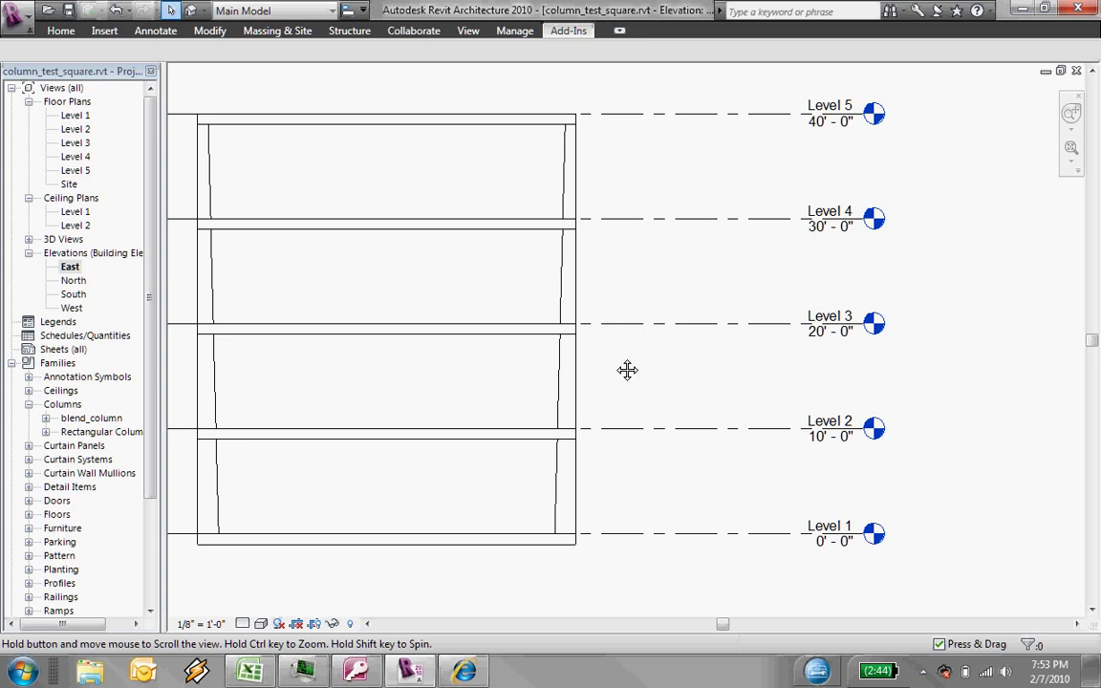
pyautogui.moveTo(627, 370); pyautogui.dragTo(698, 368, button='middle')
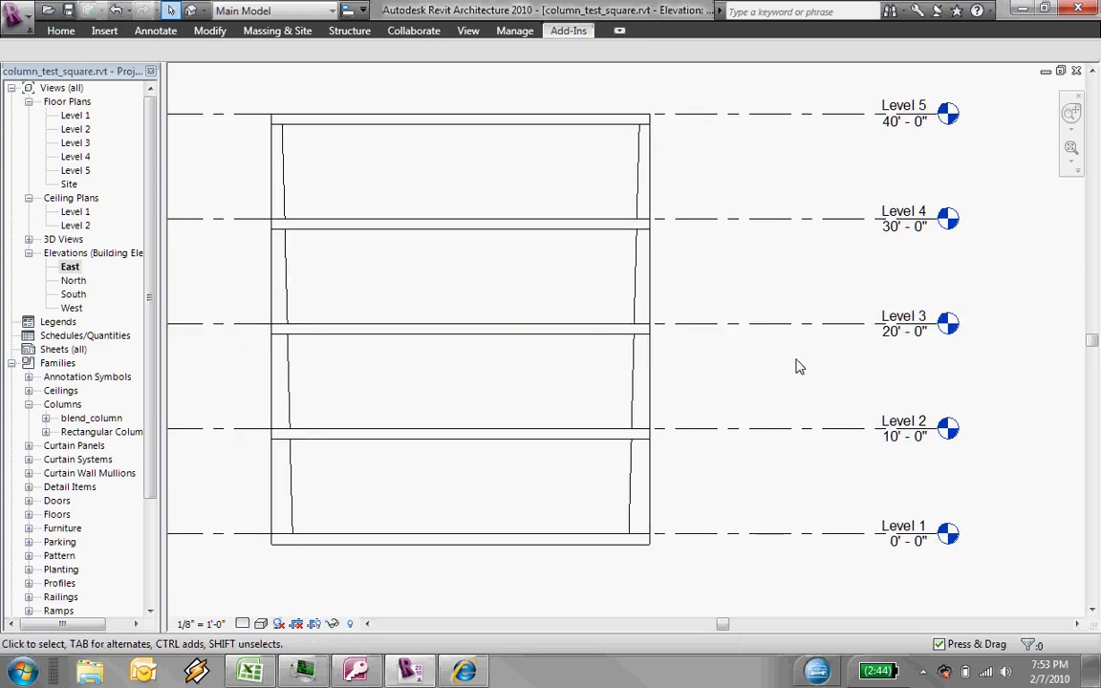
# Step: Launch Revit DB Link and open the Column_test database for editing before import
pyautogui.click(568, 31)
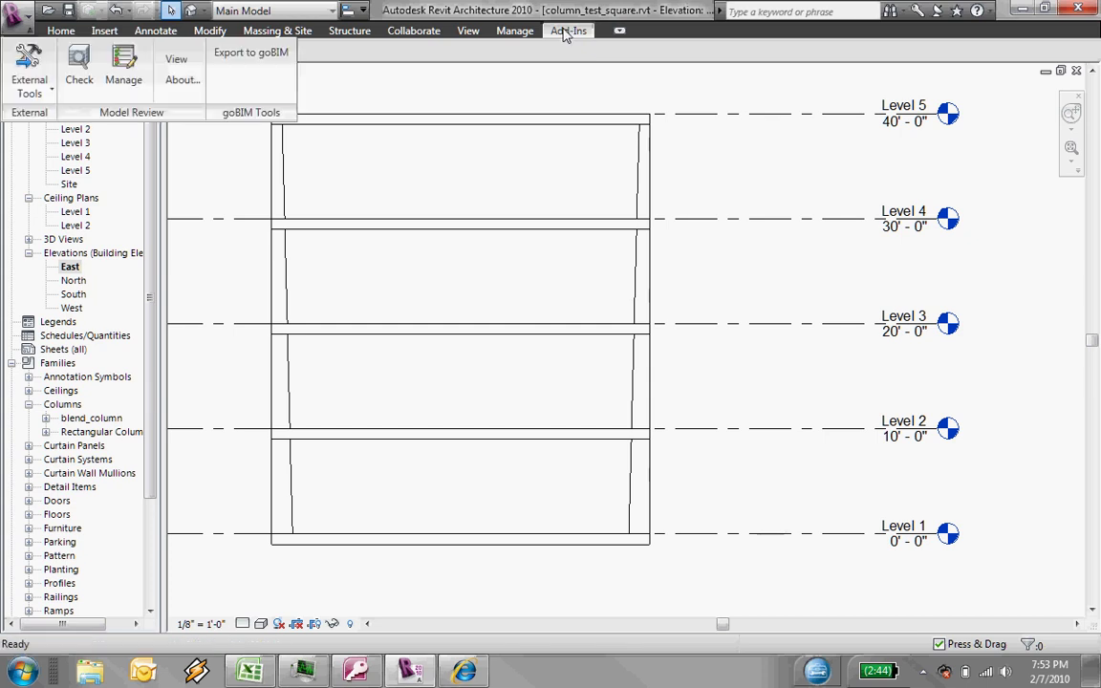
pyautogui.click(29, 84)
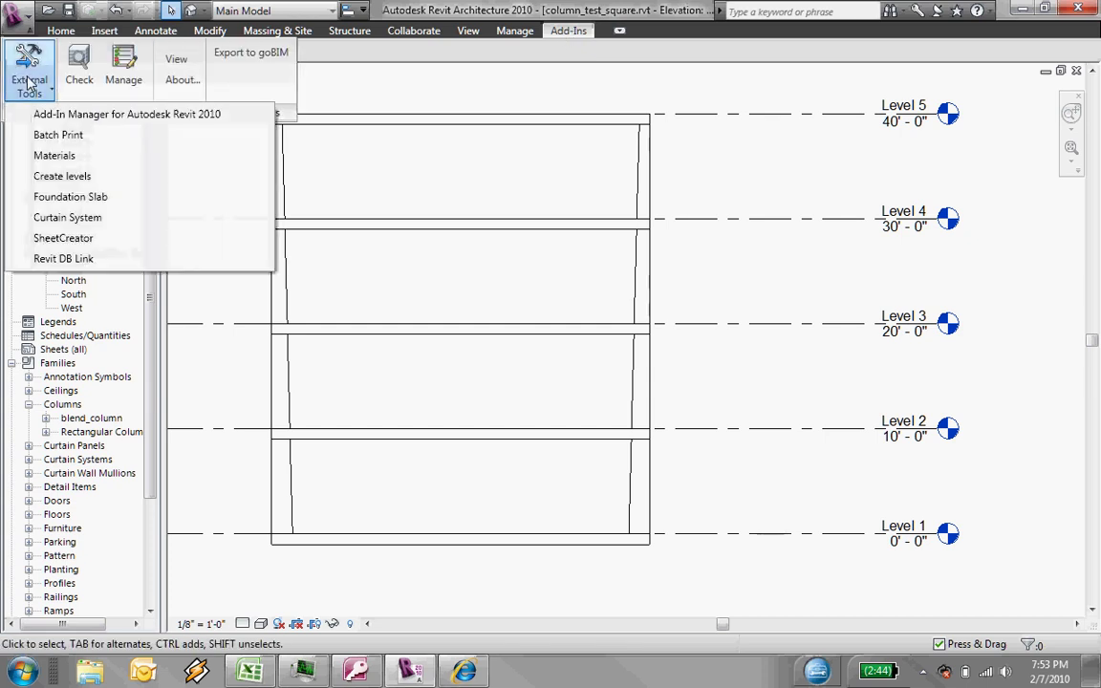
pyautogui.click(55, 260)
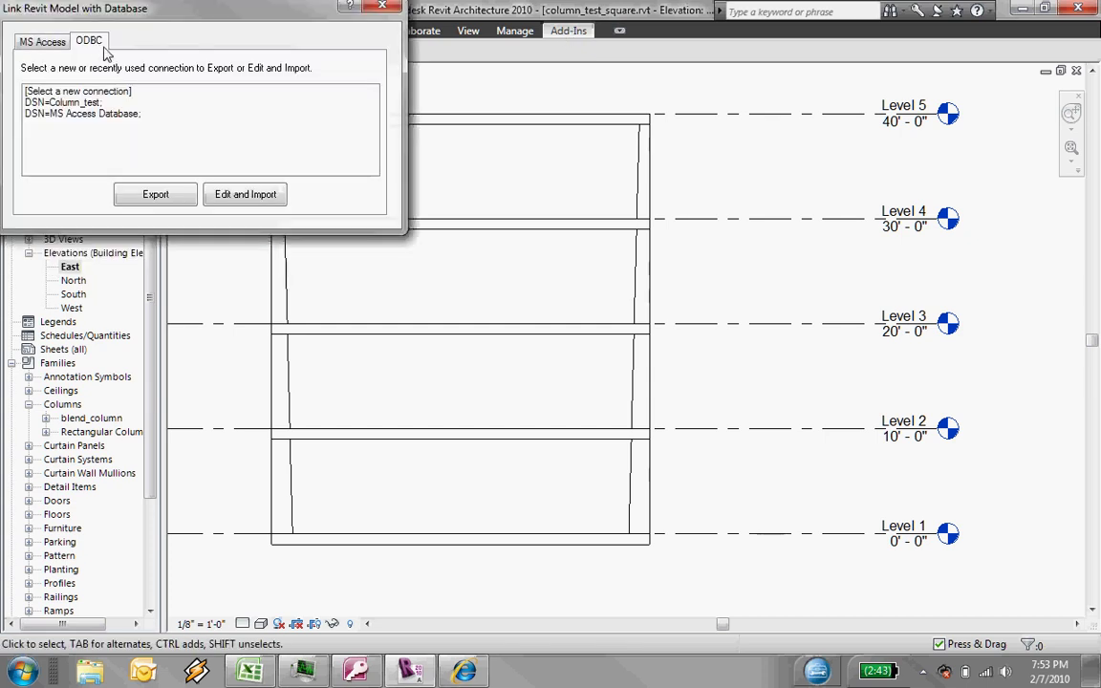
pyautogui.click(86, 102)
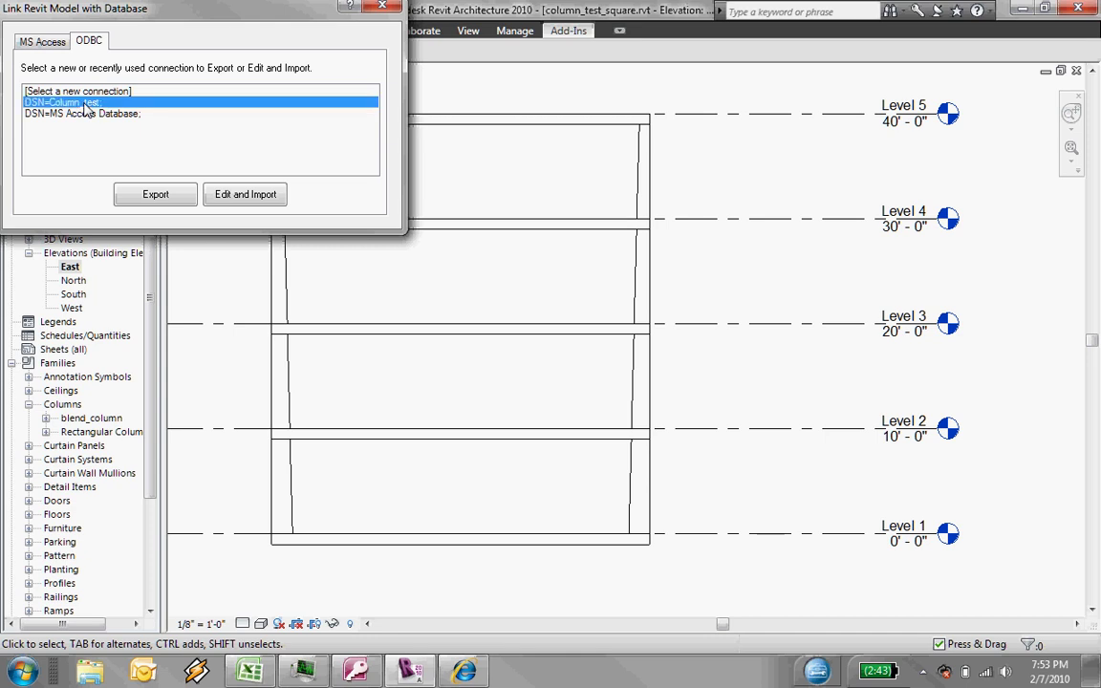
pyautogui.click(243, 197)
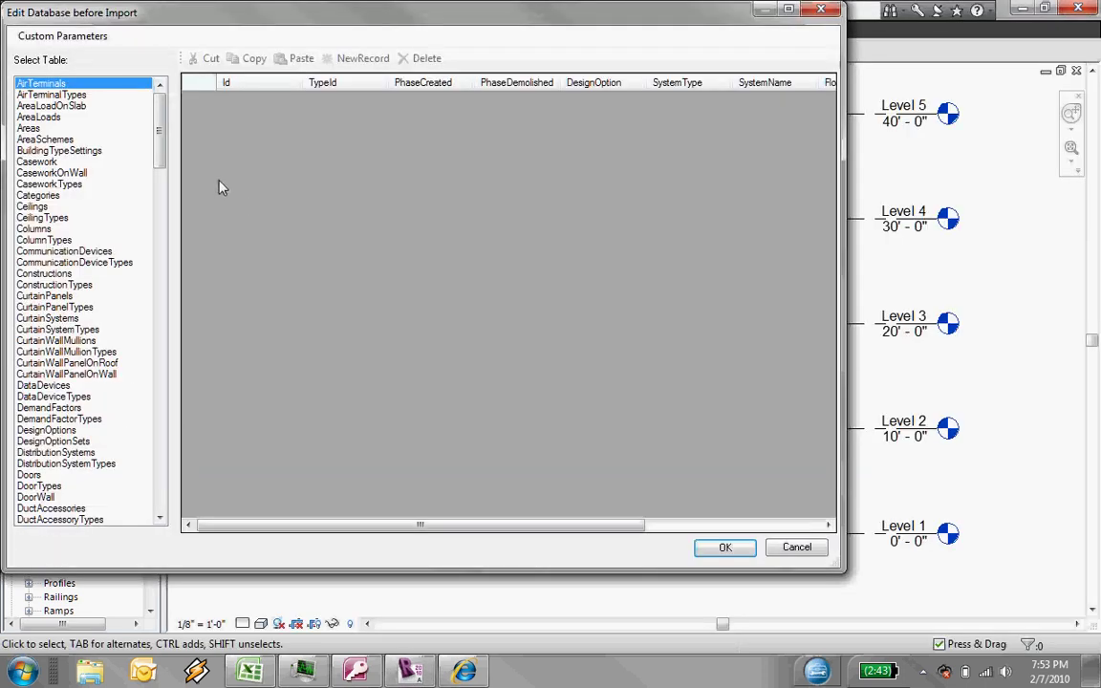
# Step: In the Levels table, enter elevations 22, 32 and 42 for Levels 3, 4 and 5, then import them
pyautogui.moveTo(160, 134); pyautogui.dragTo(160, 258)
pyautogui.click(36, 241)
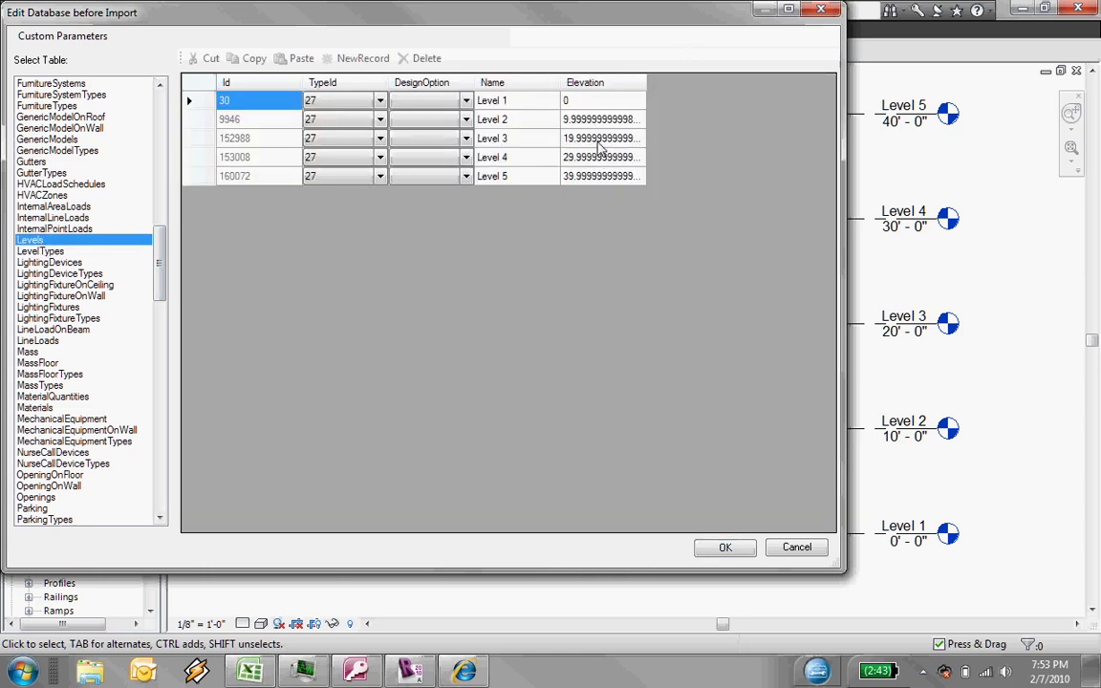
pyautogui.doubleClick(648, 83)
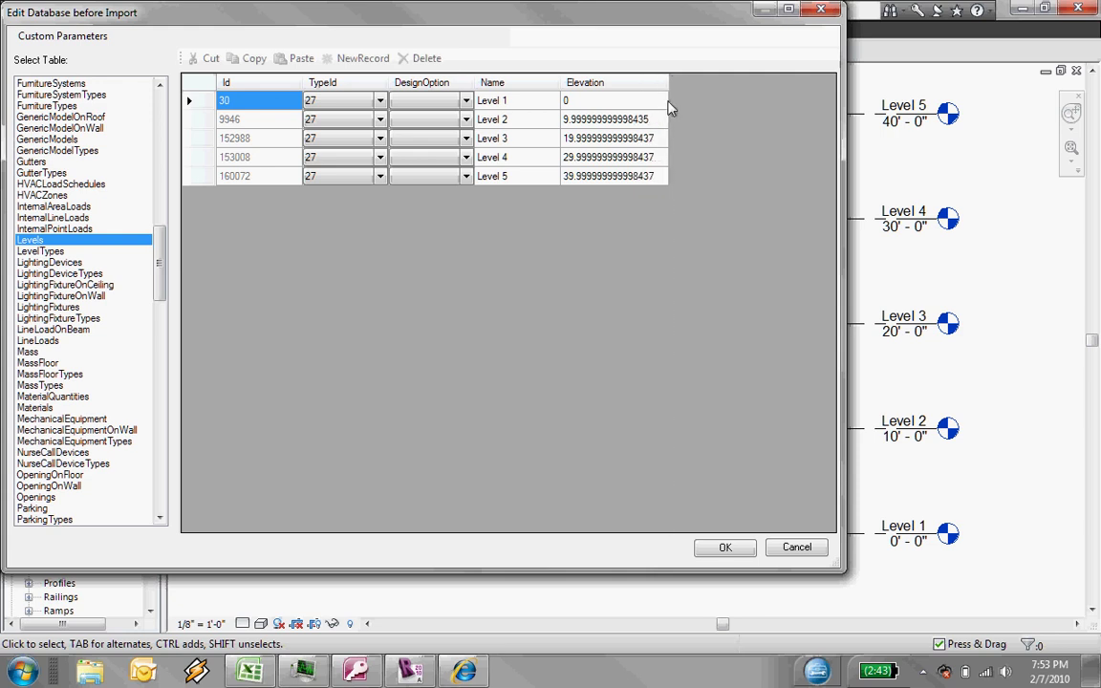
pyautogui.click(623, 140)
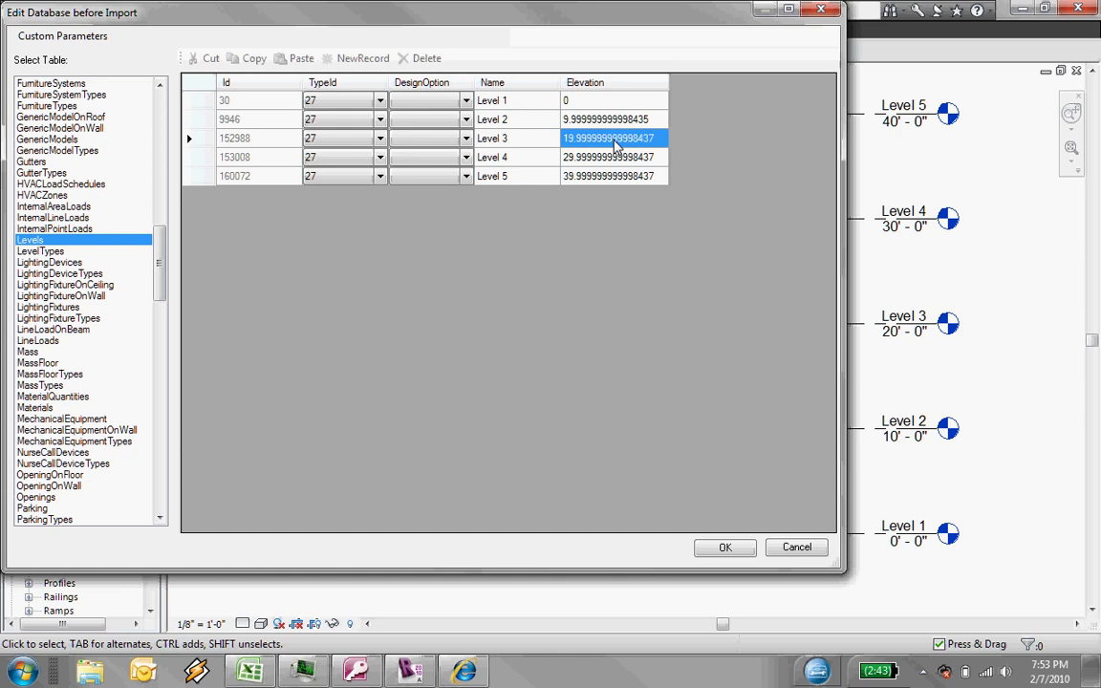
pyautogui.click(643, 139)
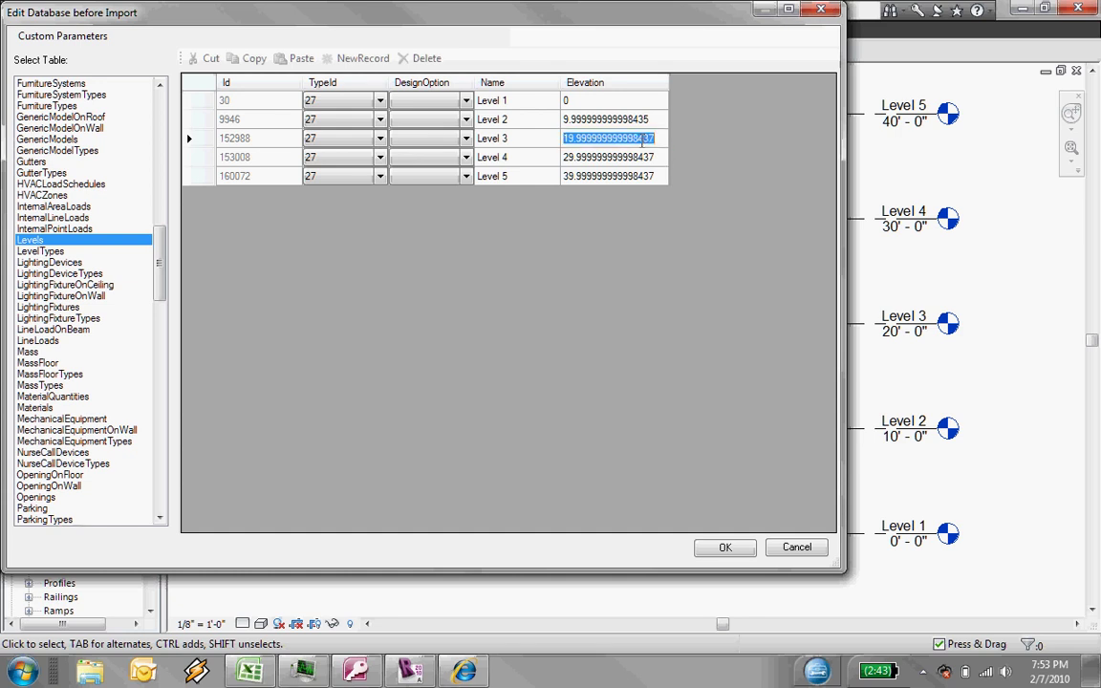
pyautogui.write('22')
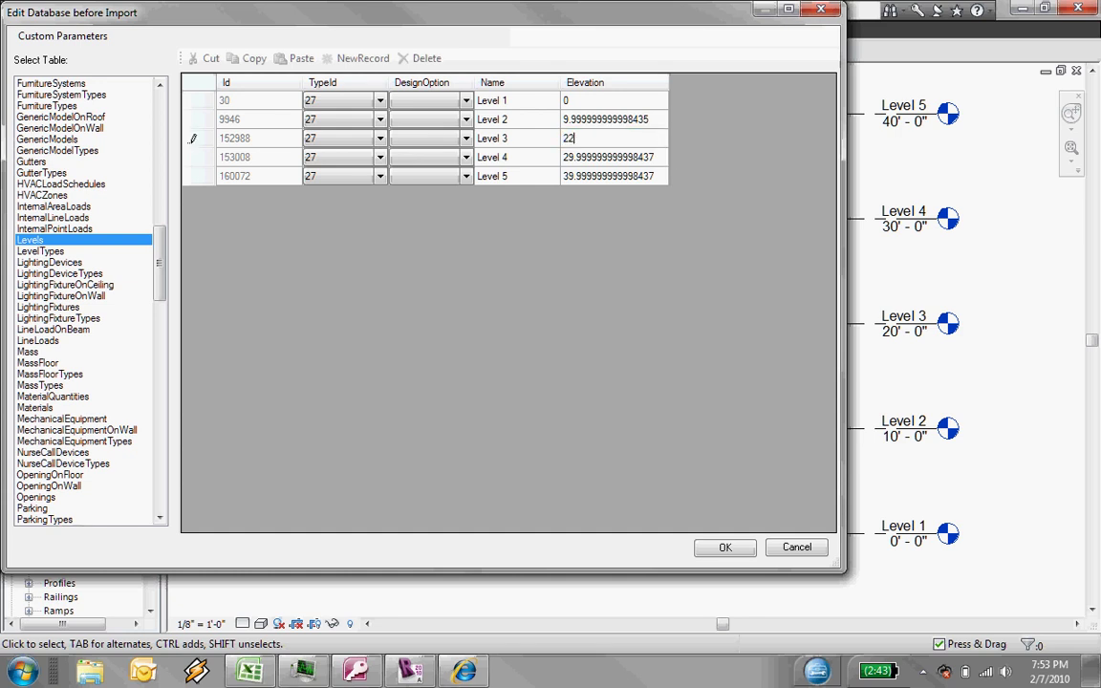
pyautogui.click(634, 160)
pyautogui.write('32')
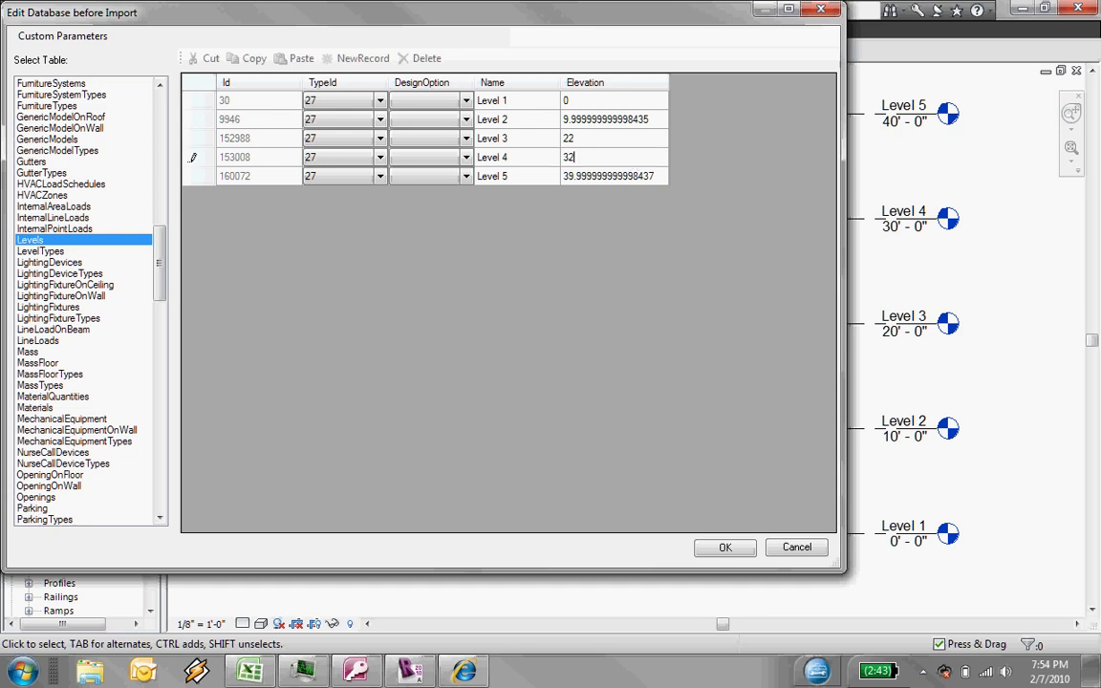
pyautogui.click(633, 176)
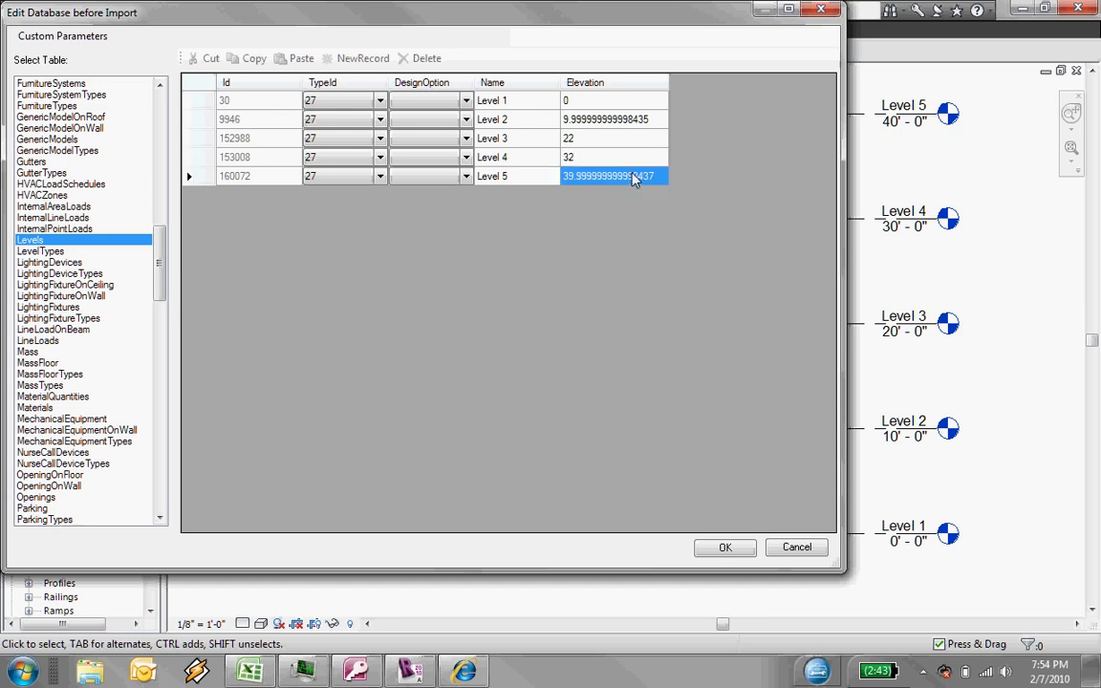
pyautogui.write('42')
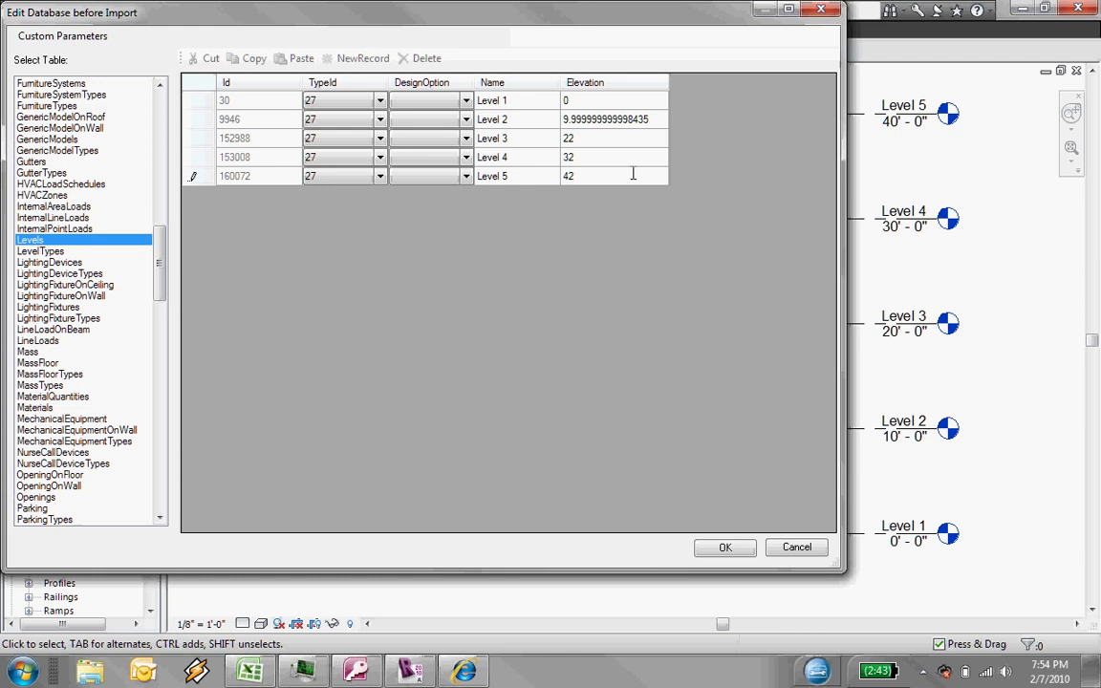
pyautogui.click(723, 548)
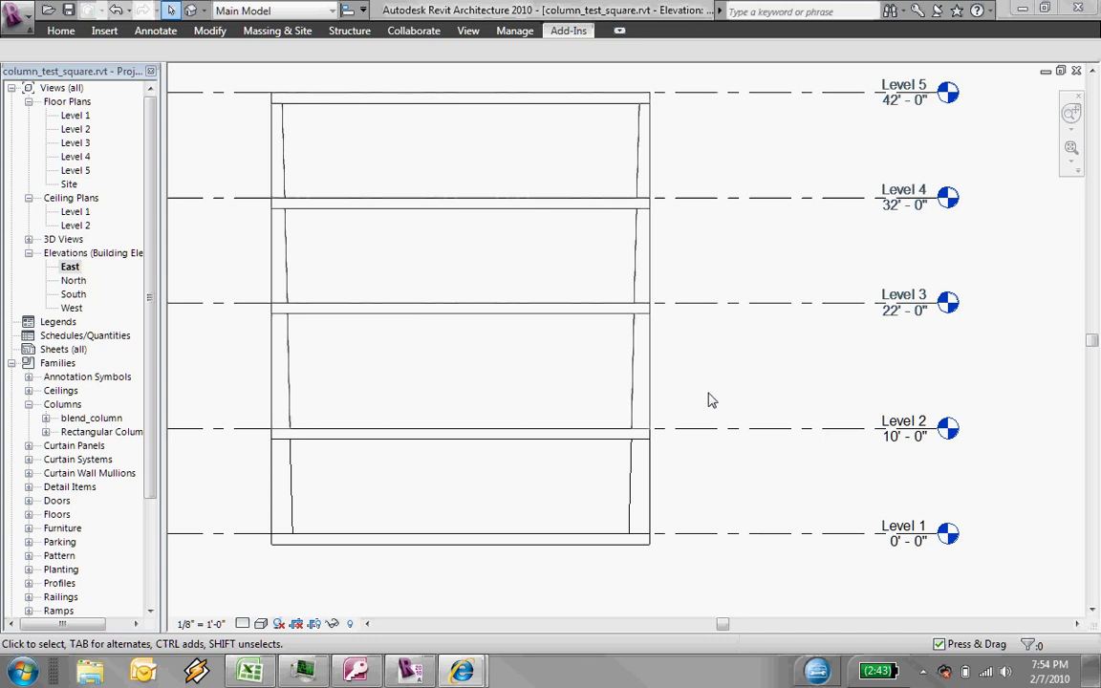
# Step: Zoom and pan the East elevation to check the slabs and columns at the raised Levels 3–5
pyautogui.scroll(-3, 705, 336)
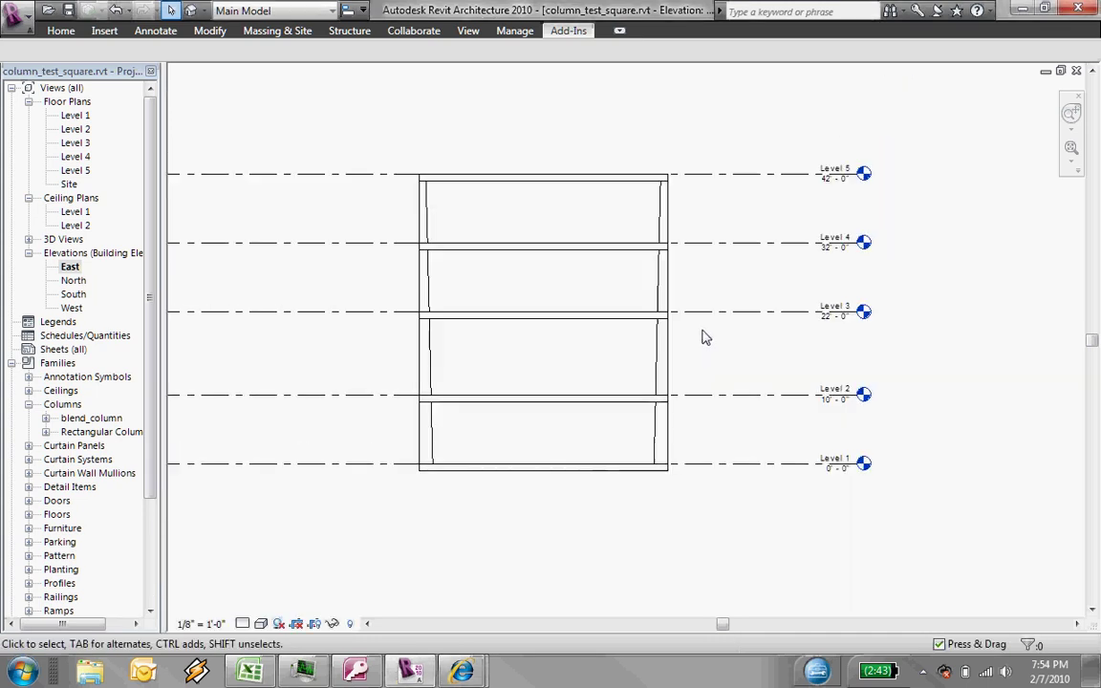
pyautogui.scroll(3, 703, 336)
pyautogui.moveTo(720, 374); pyautogui.dragTo(685, 386, button='middle')
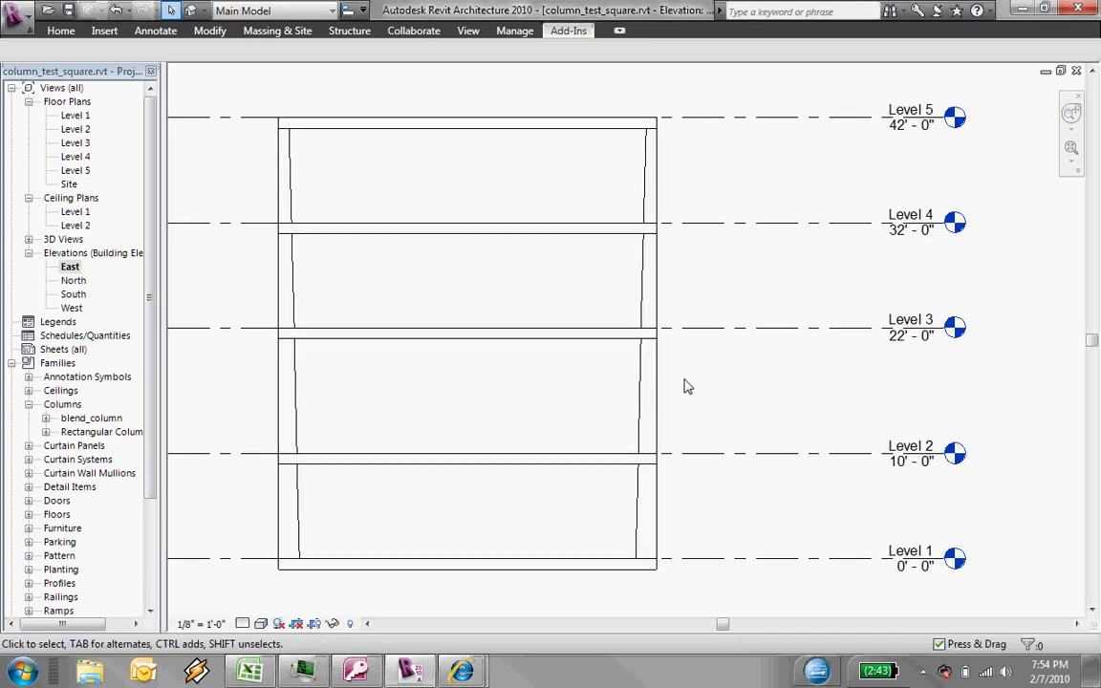